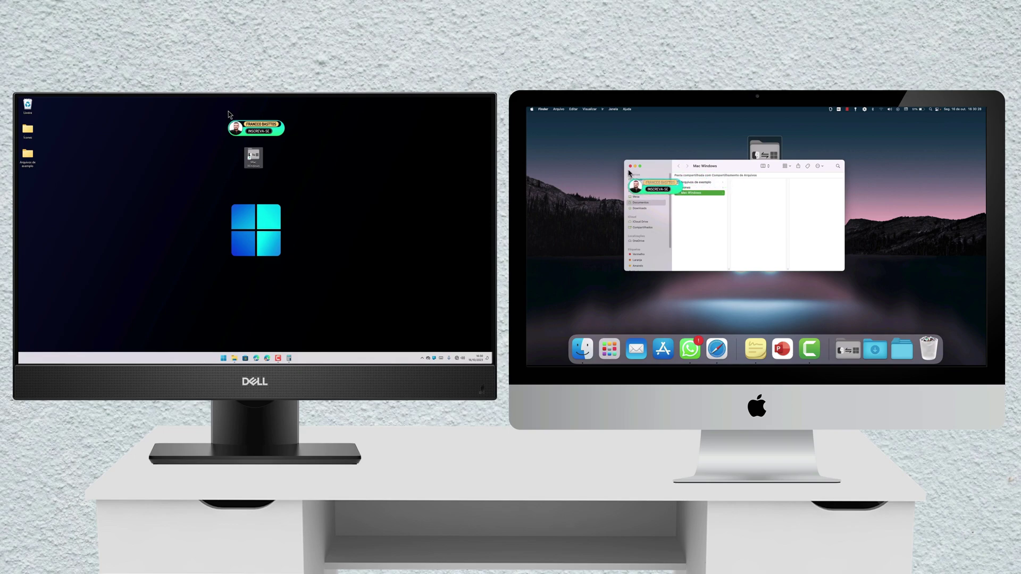
- Close the Mac Windows folder windows on Mac and Windows, and open a Documentos window
click(630, 166)
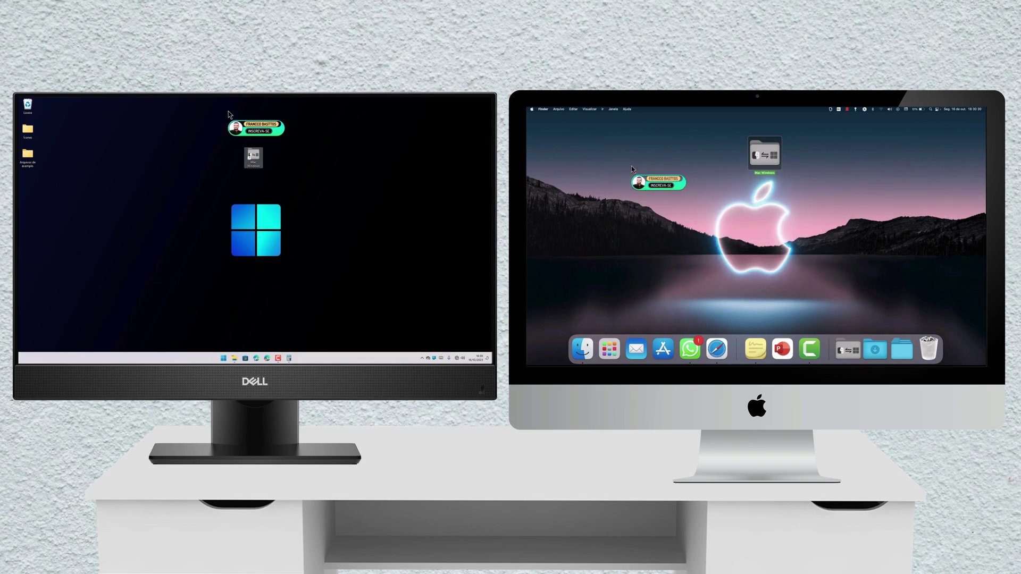
click(256, 163)
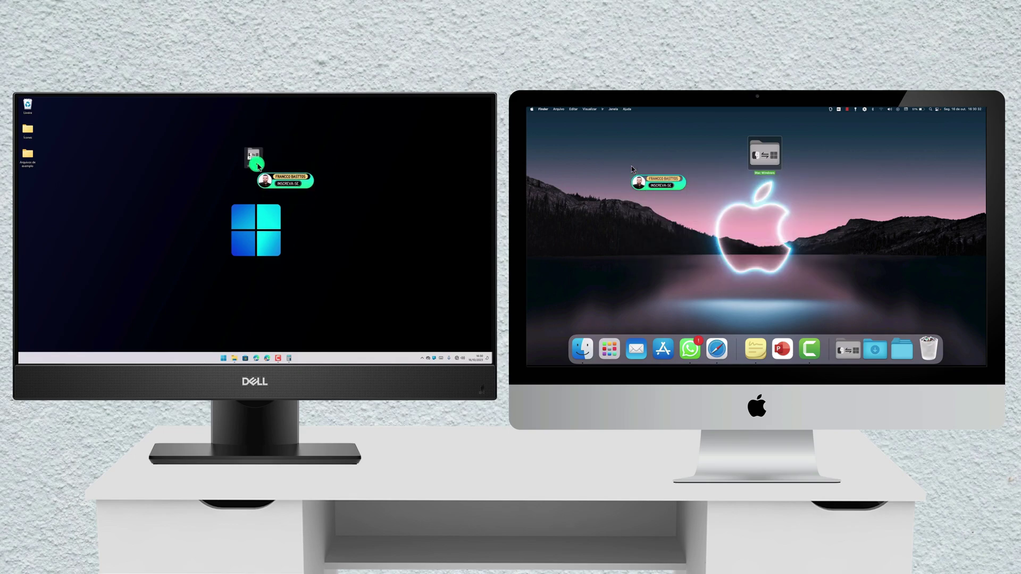
click(328, 101)
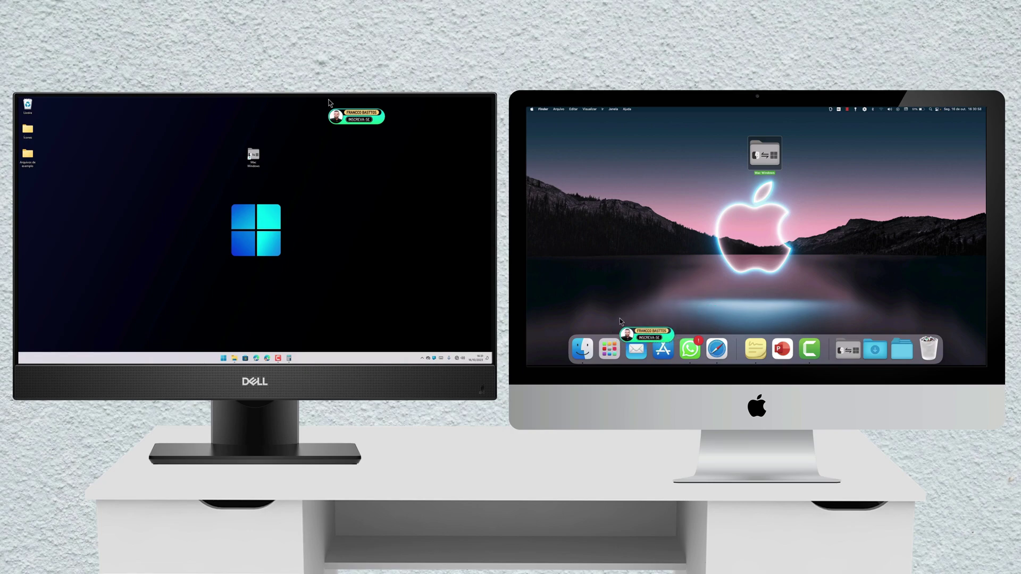
click(585, 349)
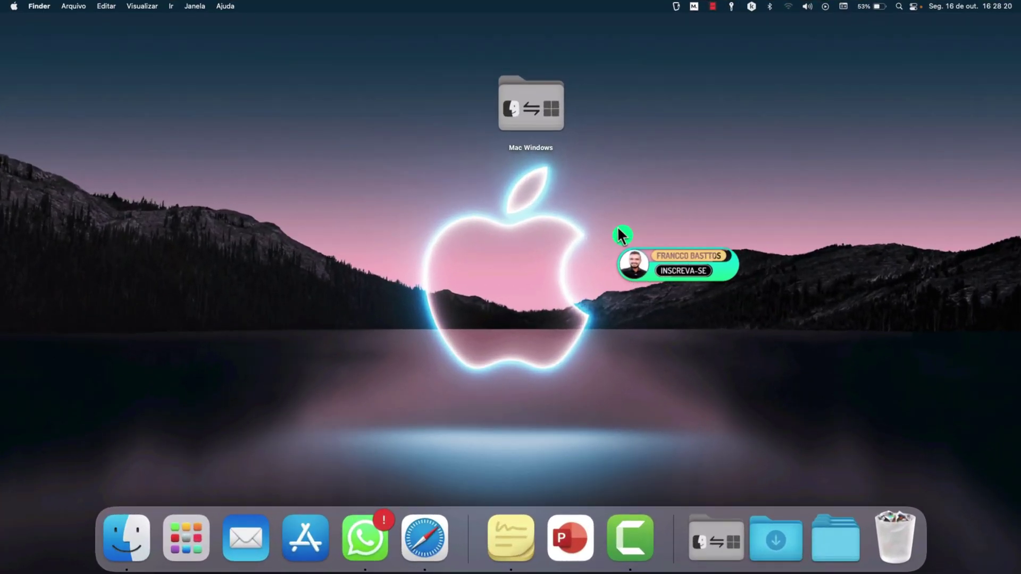
- Select the Mac Windows folder on both desktops and show it pinned in the Start menu
drag(620, 228, 498, 109)
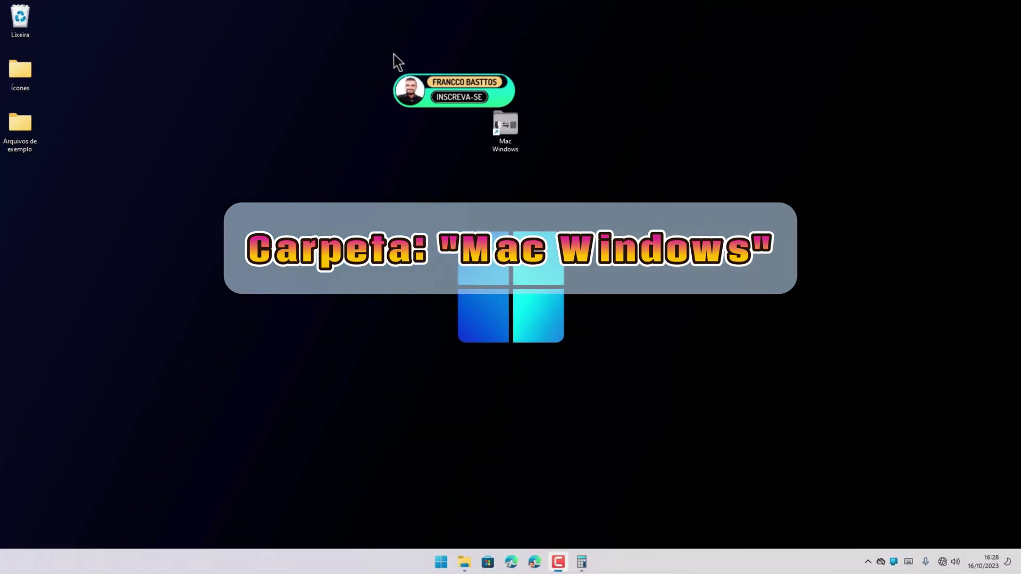
drag(229, 137, 259, 150)
drag(515, 108, 600, 152)
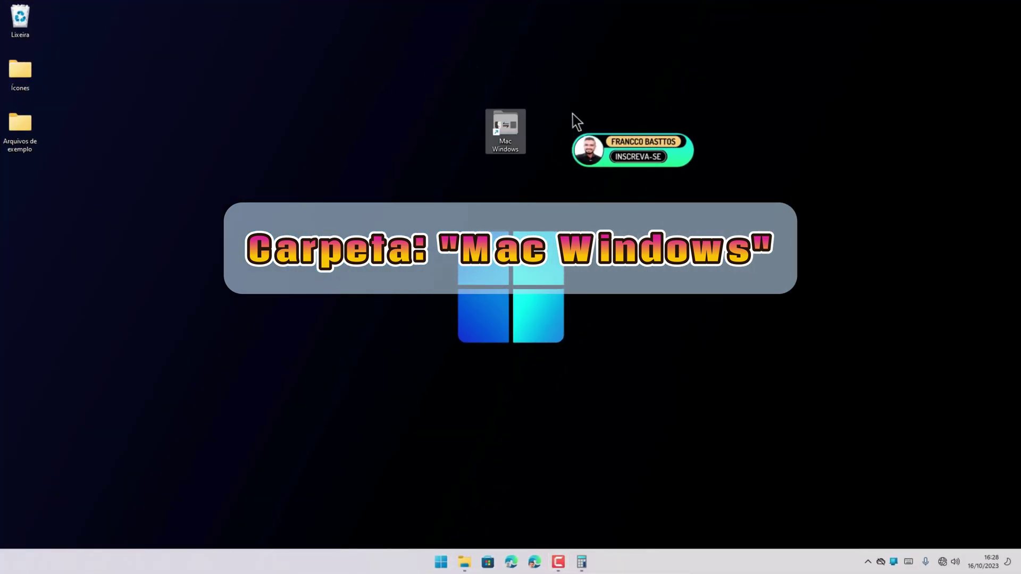
drag(477, 86, 551, 149)
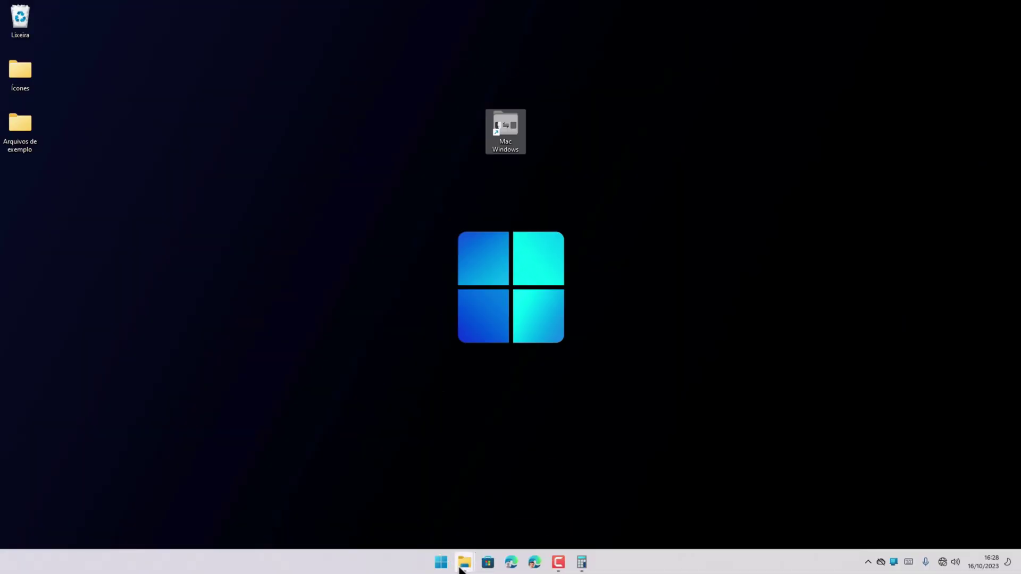
click(444, 564)
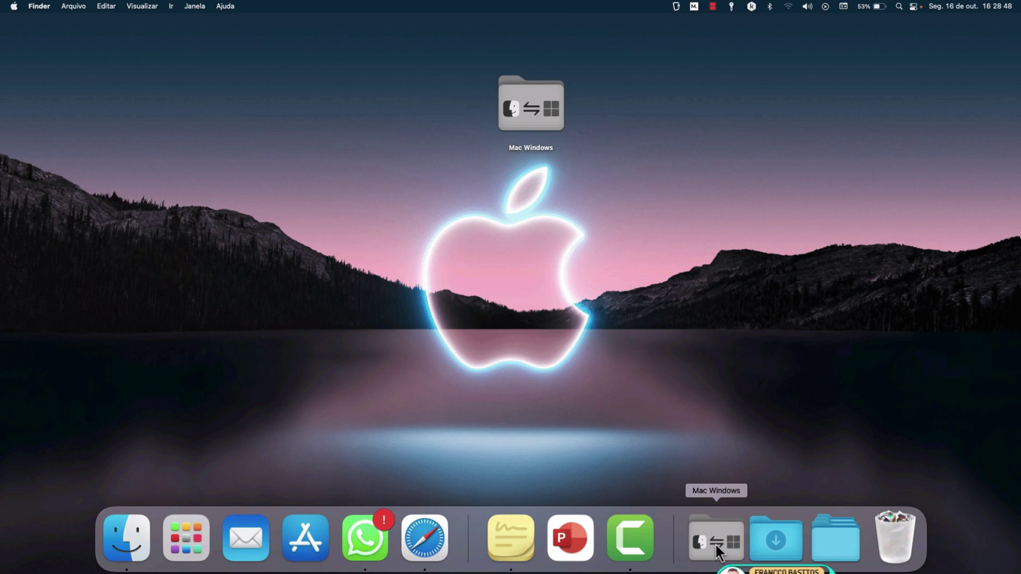
click(802, 418)
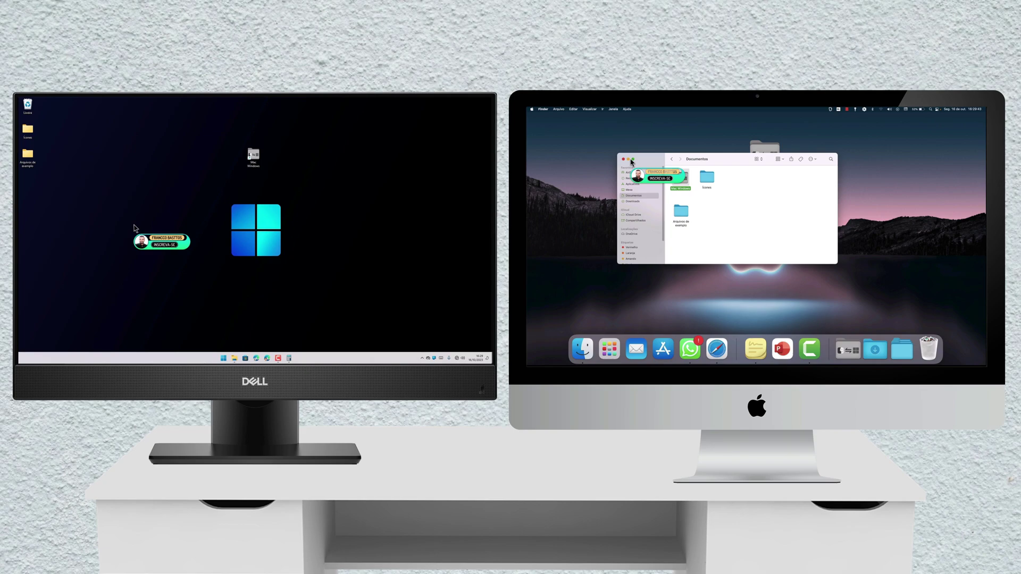
click(629, 159)
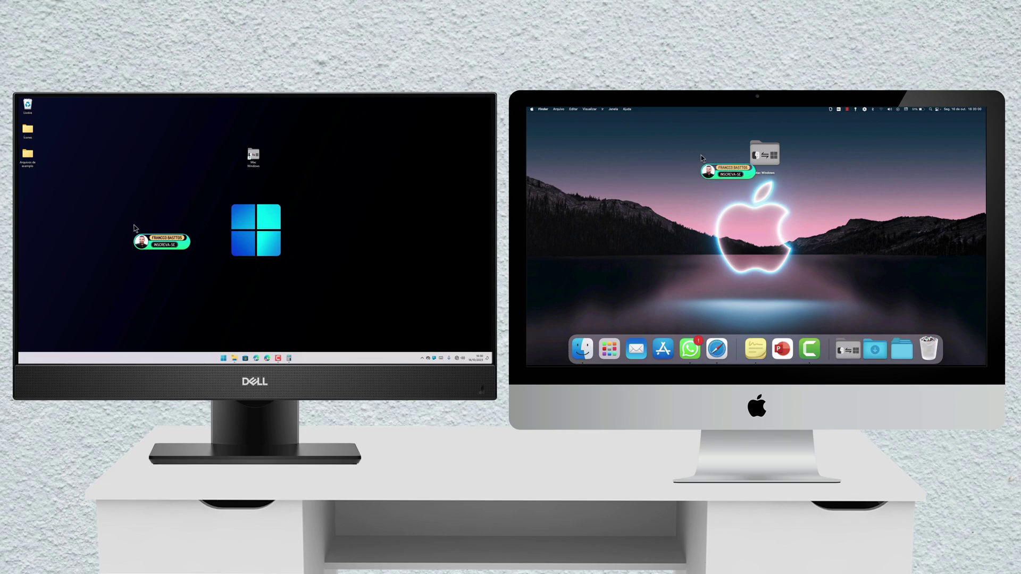
click(764, 156)
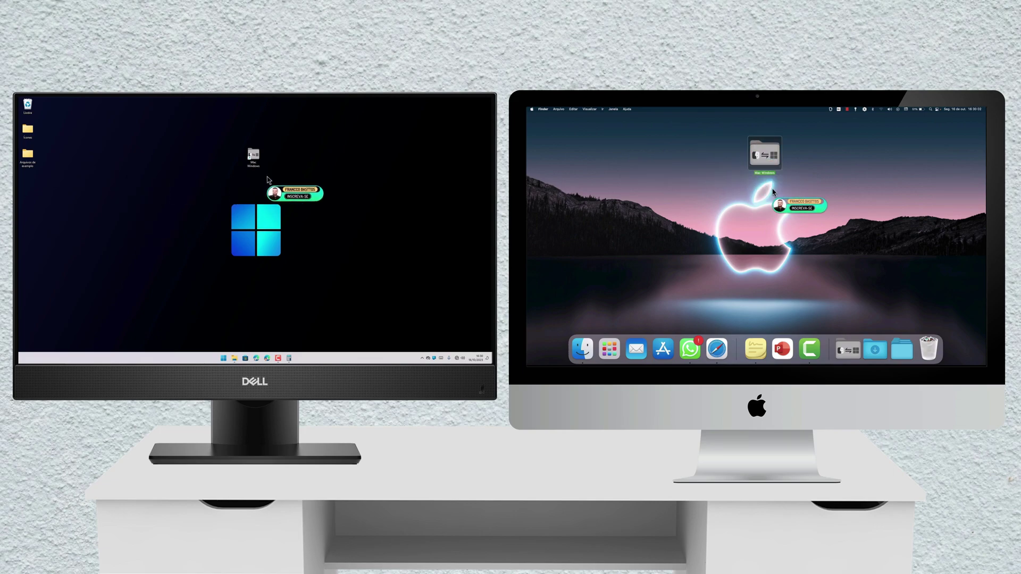
drag(299, 171, 266, 162)
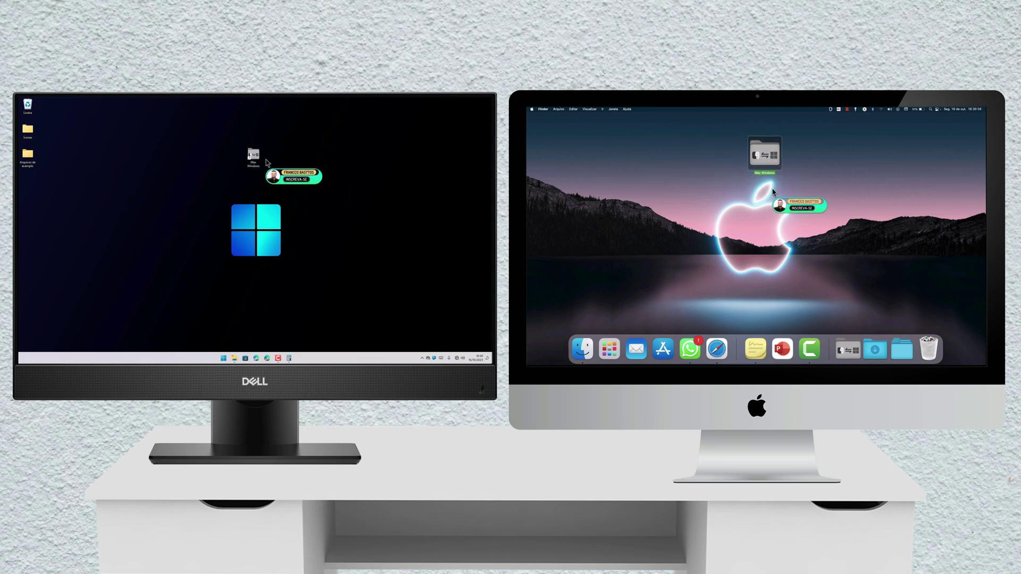
drag(732, 174, 759, 166)
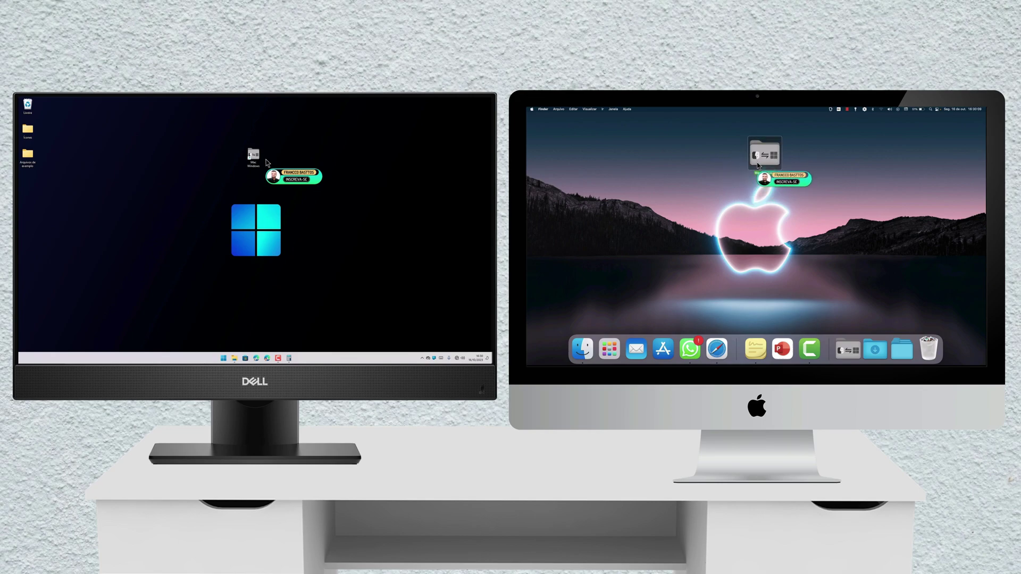
drag(267, 168, 229, 115)
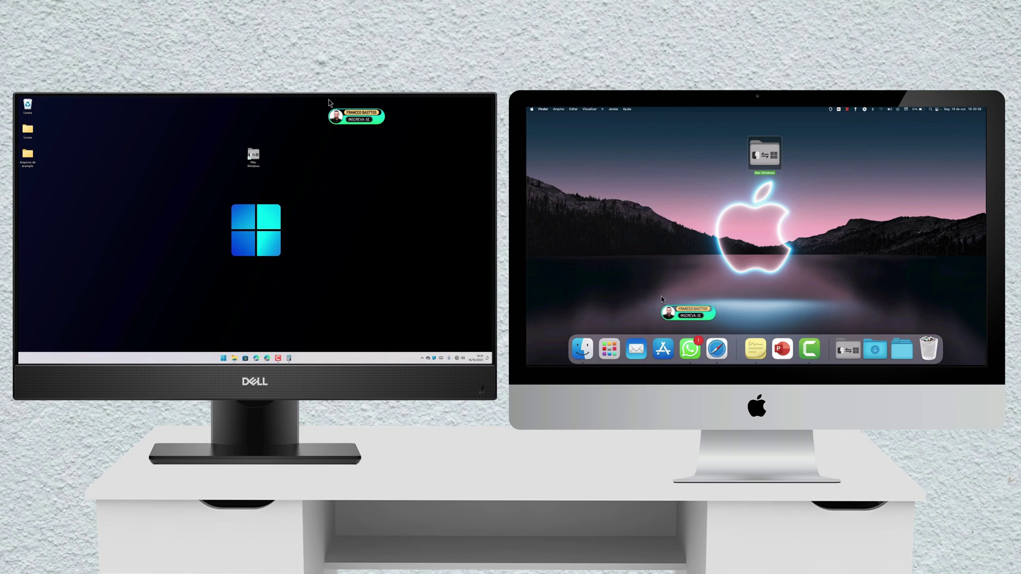
- Open Documentos > Arquivos de exemplo in Finder
click(588, 347)
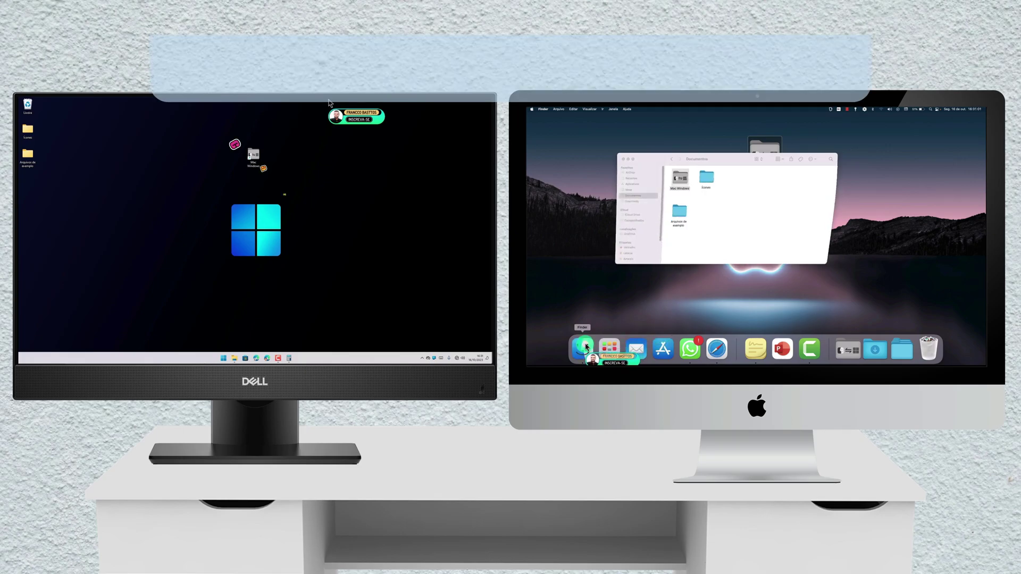
click(680, 218)
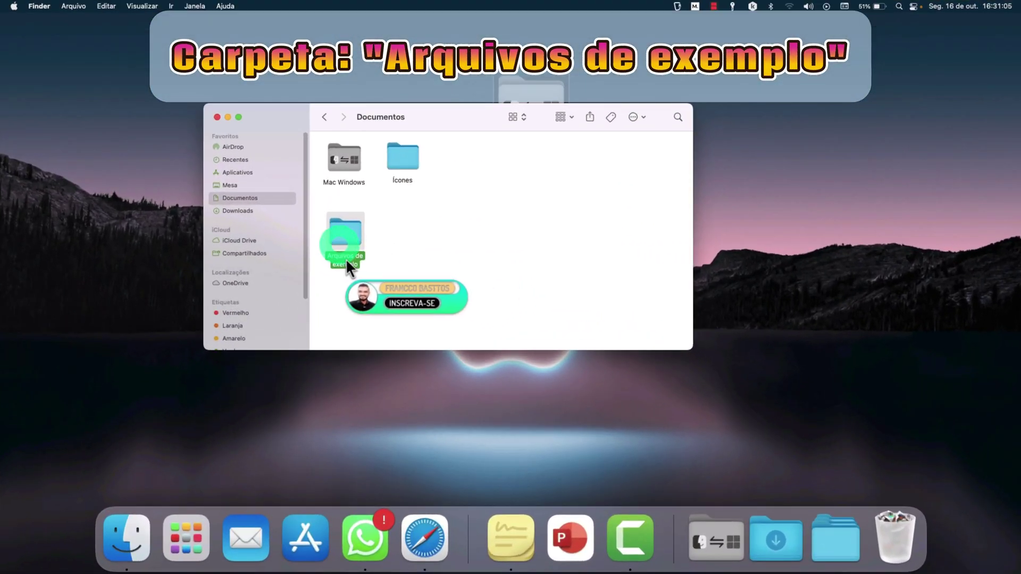
double_click(583, 223)
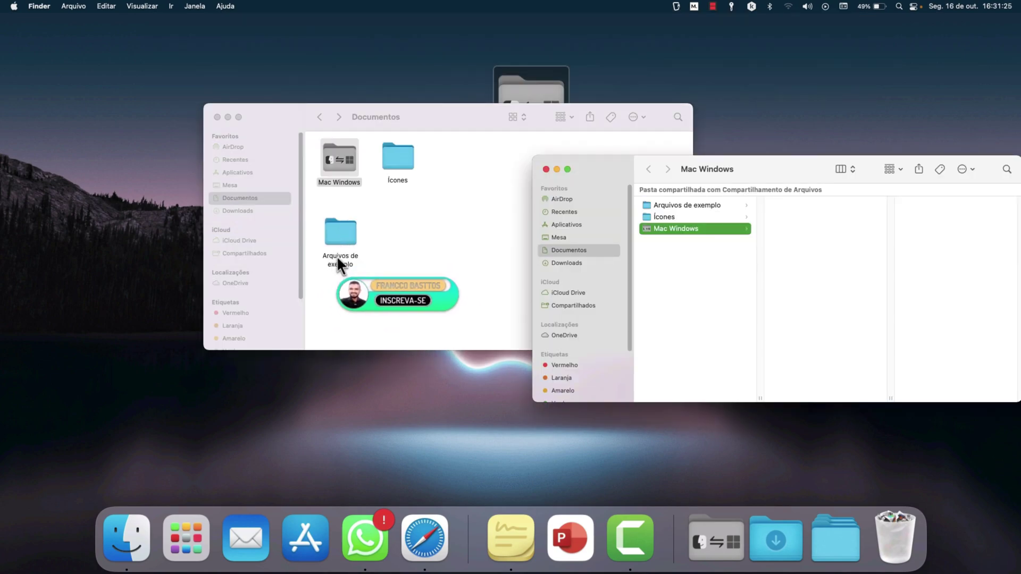
click(337, 249)
double_click(351, 250)
- Select all five sample files and move them into the Mac Windows folder
key(super+a)
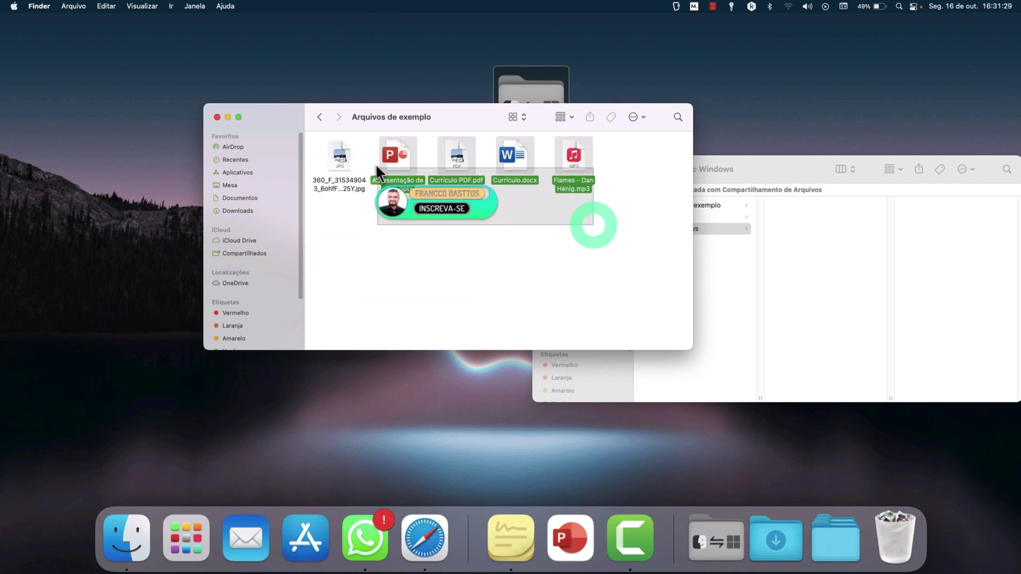
click(770, 248)
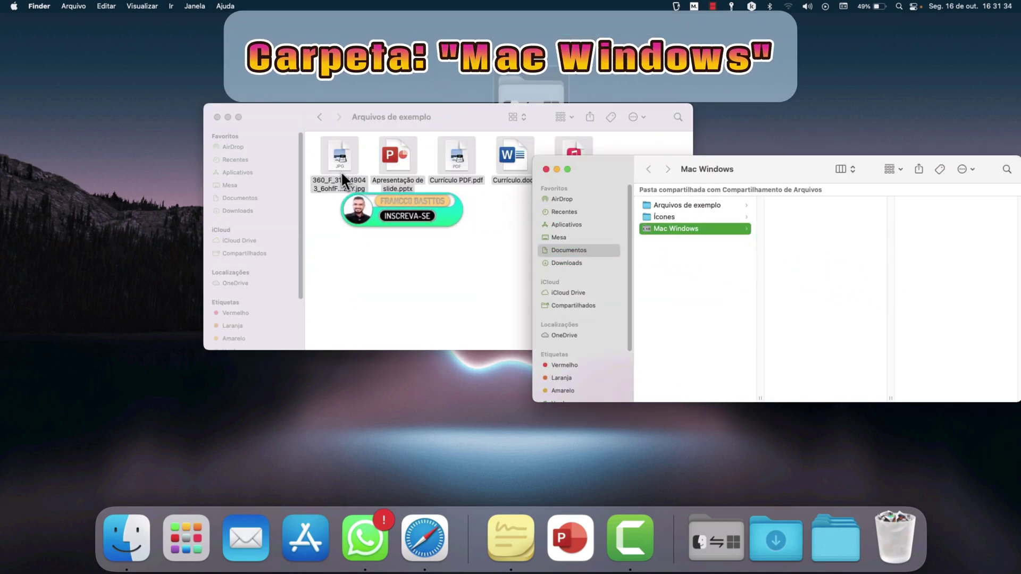
drag(337, 168, 789, 247)
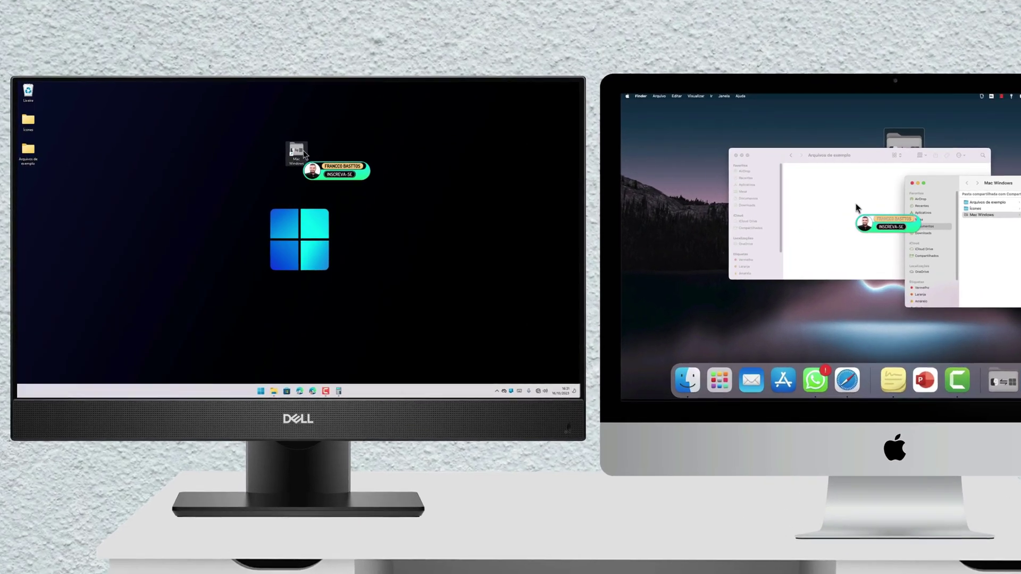
- Open the Mac Windows share on Windows and play its MP3 track to test access
double_click(255, 158)
drag(292, 209, 447, 102)
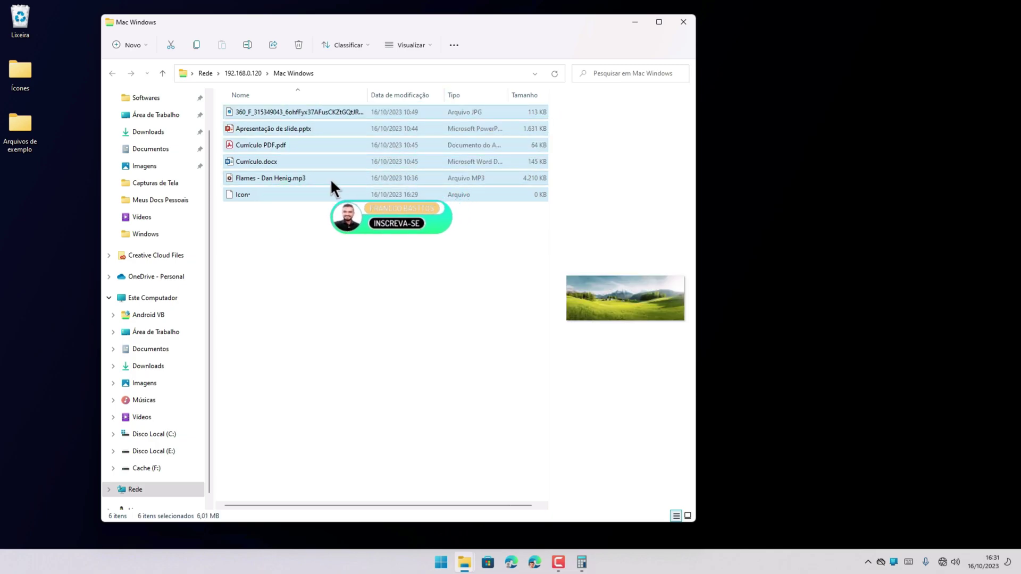
click(302, 260)
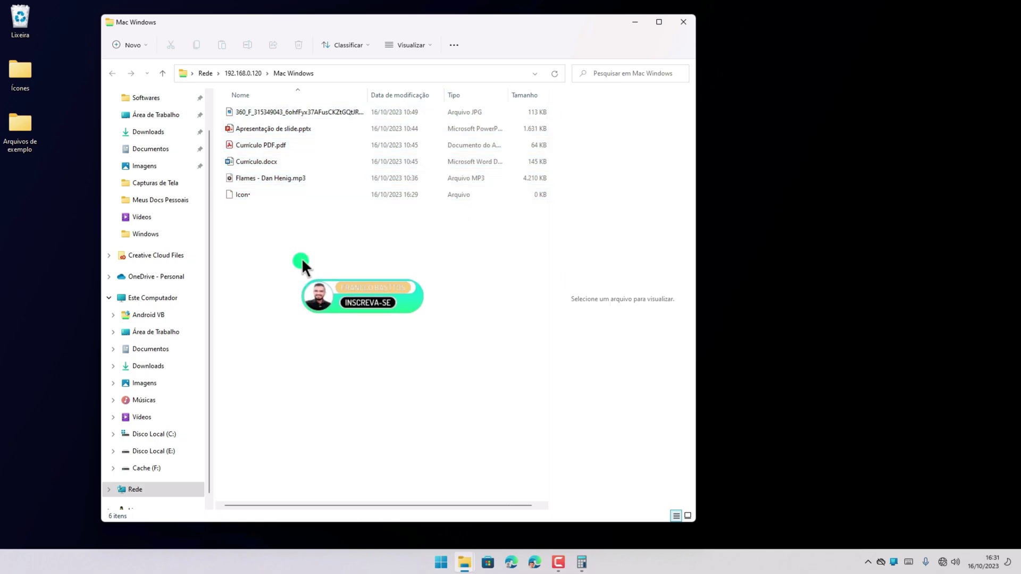
double_click(323, 179)
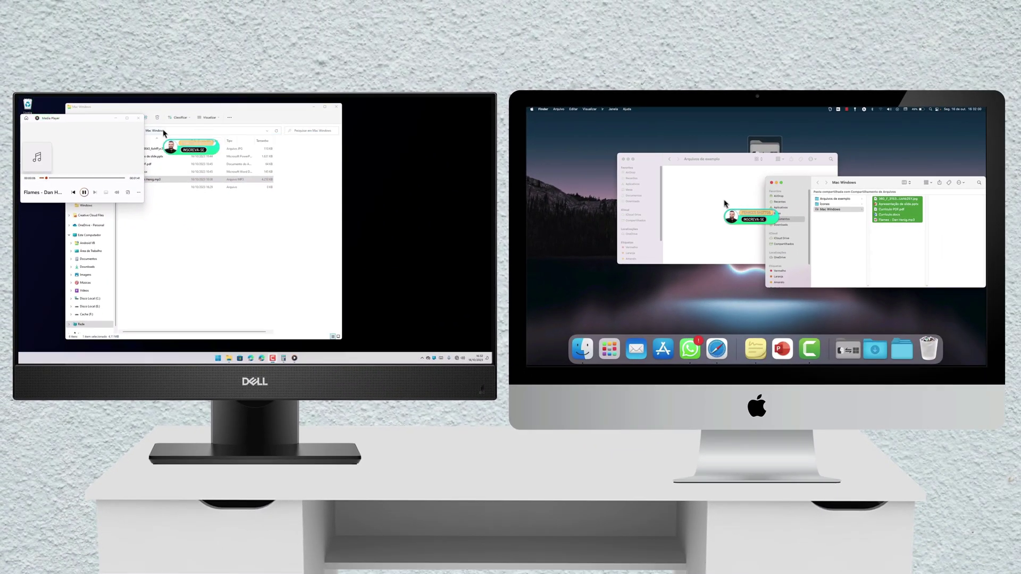
click(139, 119)
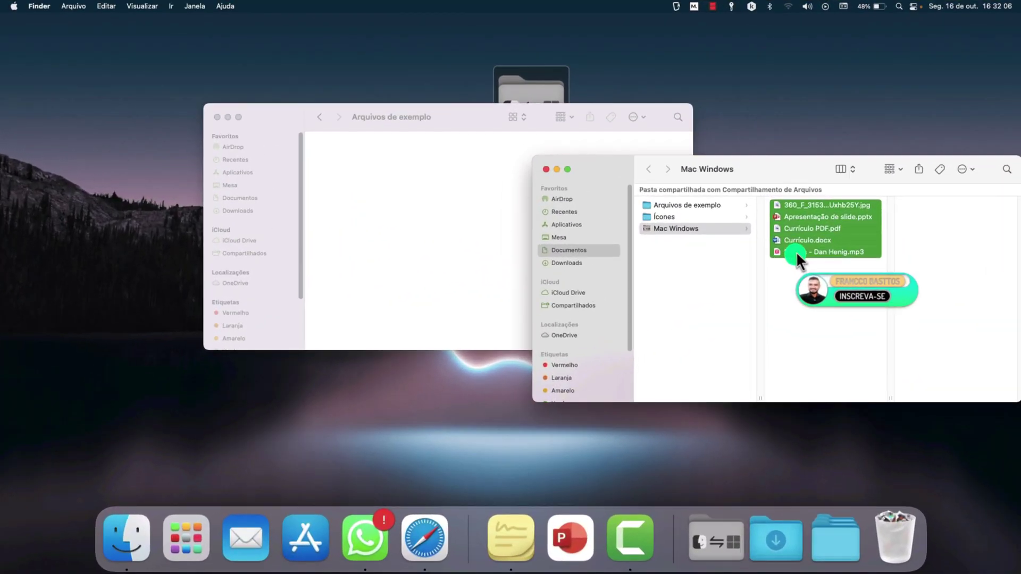
- Dismiss the Apple Music welcome screen and view Mac Windows's files in Finder's Documentos window
click(811, 252)
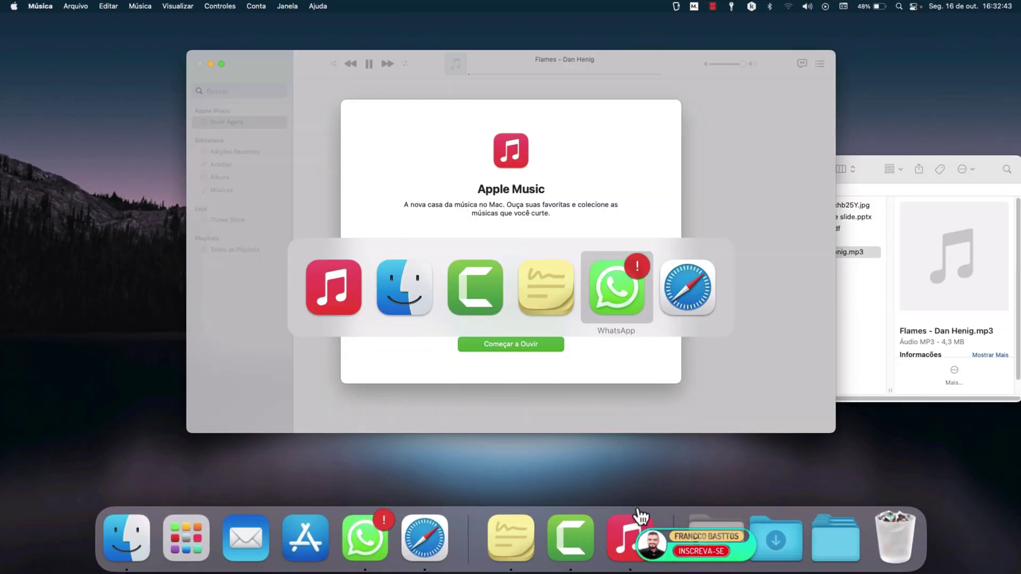
key(super+Tab)
key(super+Tab)
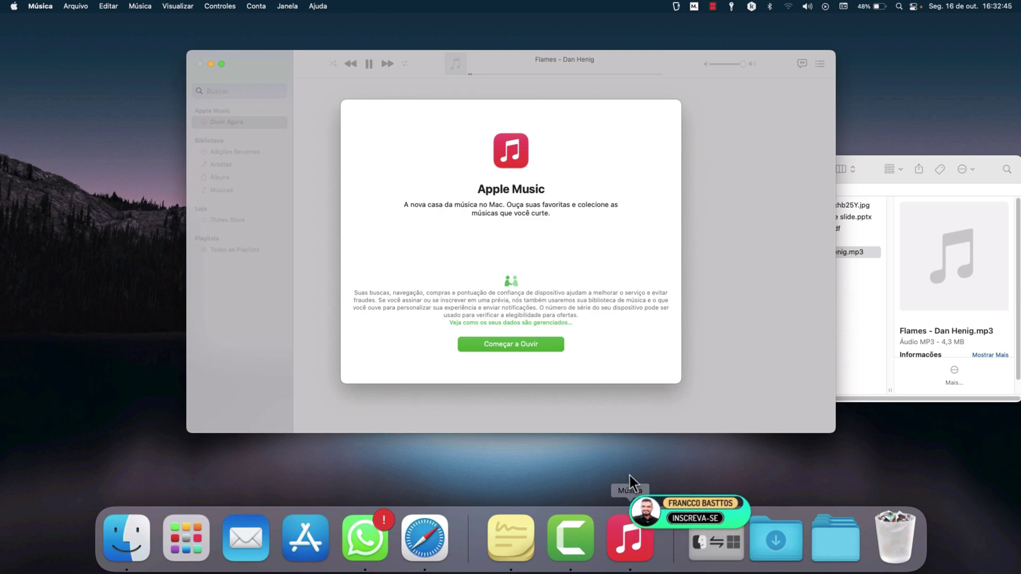
click(540, 348)
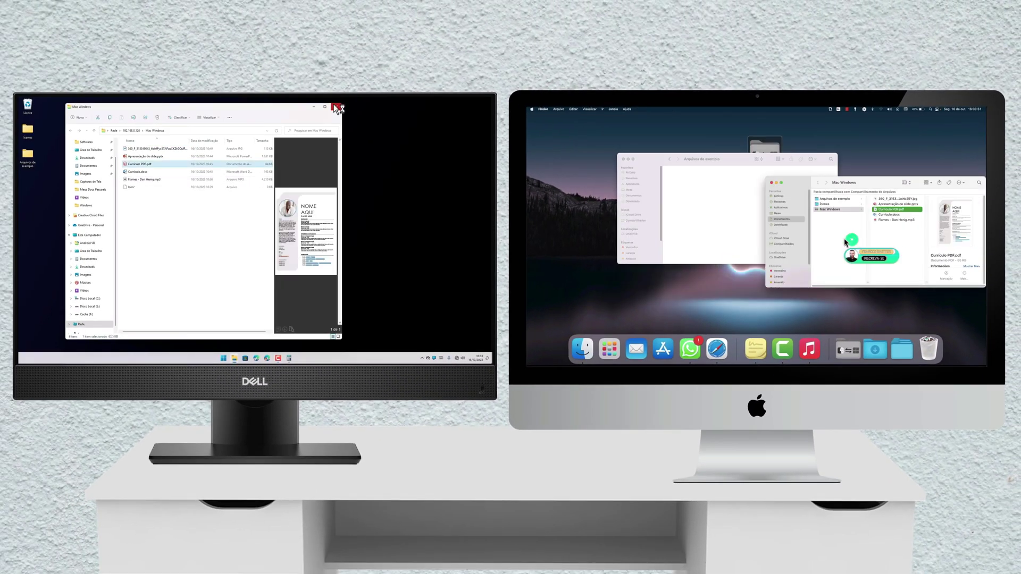
click(831, 241)
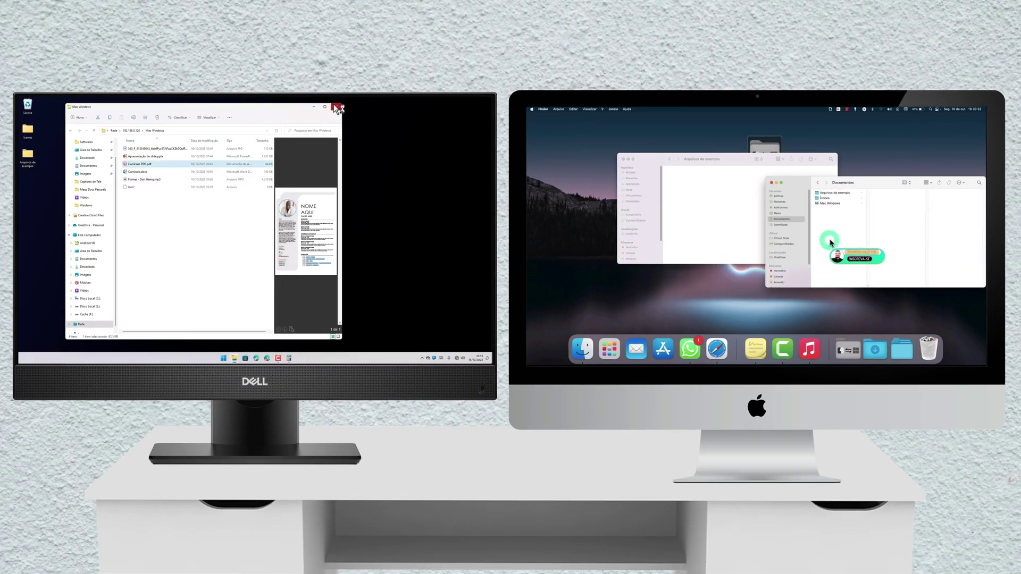
click(828, 209)
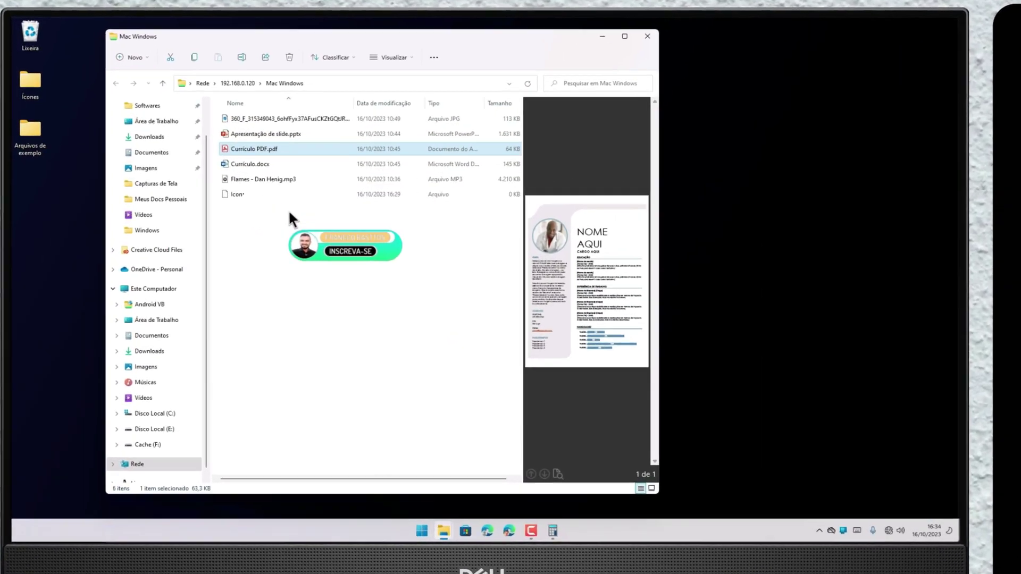
- Copy the six shared files onto the Windows desktop, accepting the security warning
drag(164, 198, 212, 143)
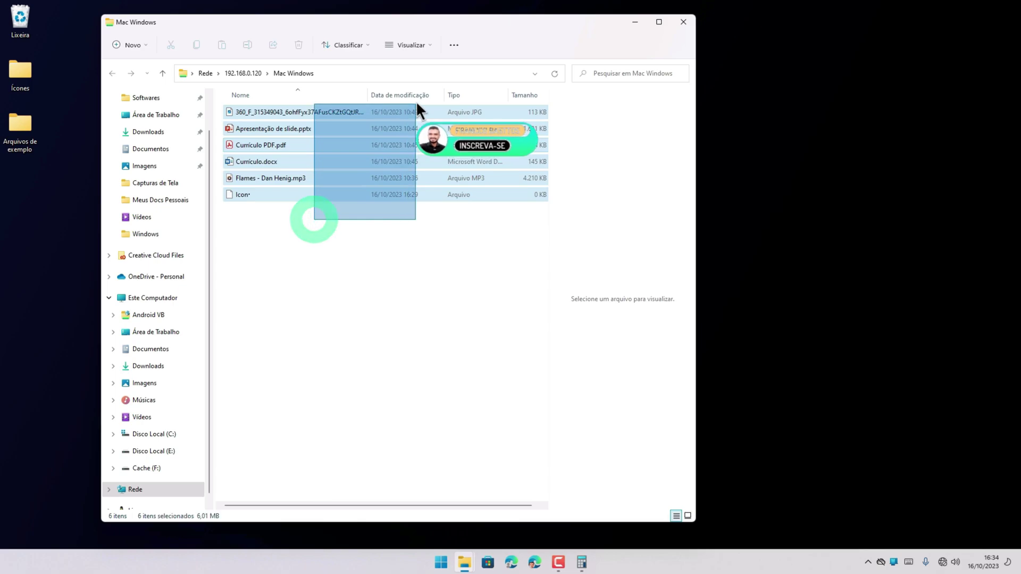
drag(417, 105, 418, 105)
drag(255, 116, 882, 292)
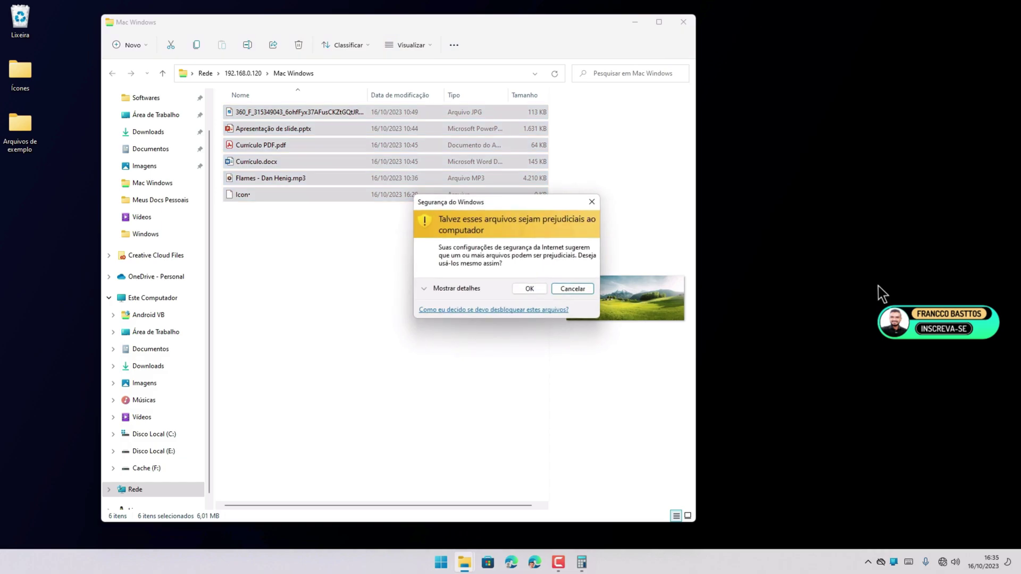
click(535, 290)
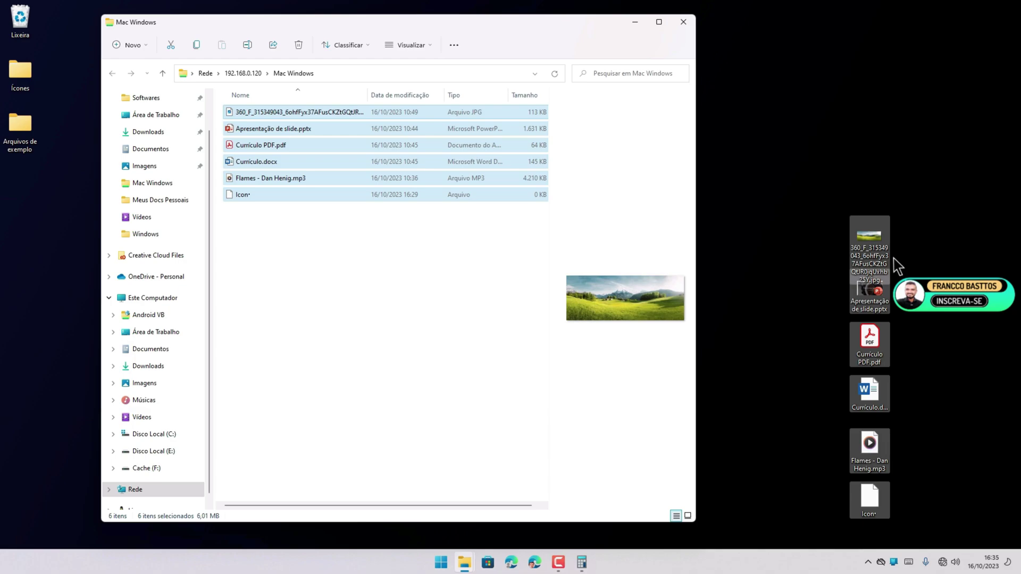
drag(838, 185, 911, 422)
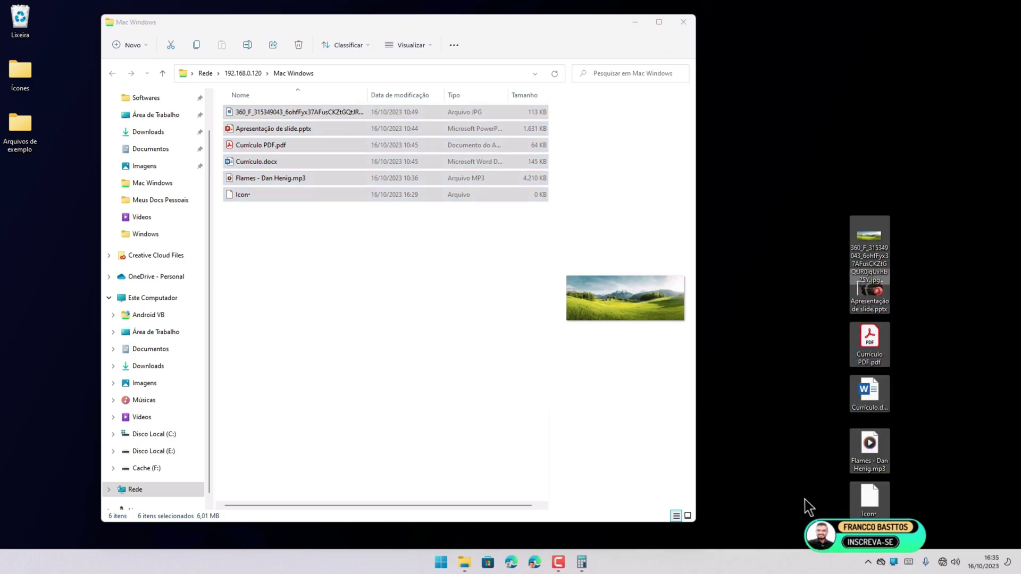
click(822, 424)
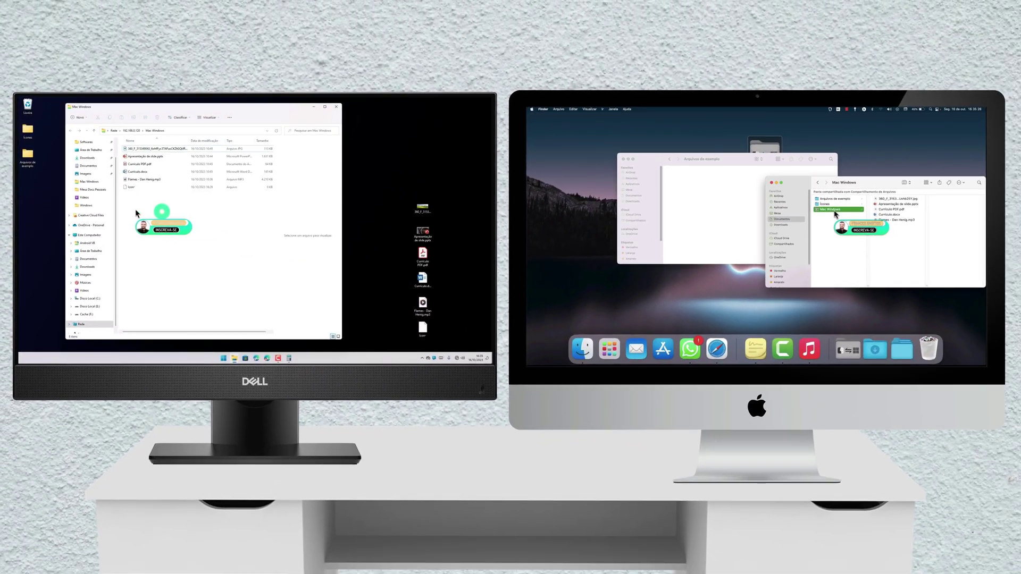
- Permanently delete the six files from the share and confirm Mac Windows is empty in Finder
drag(251, 244, 445, 112)
drag(225, 149, 224, 146)
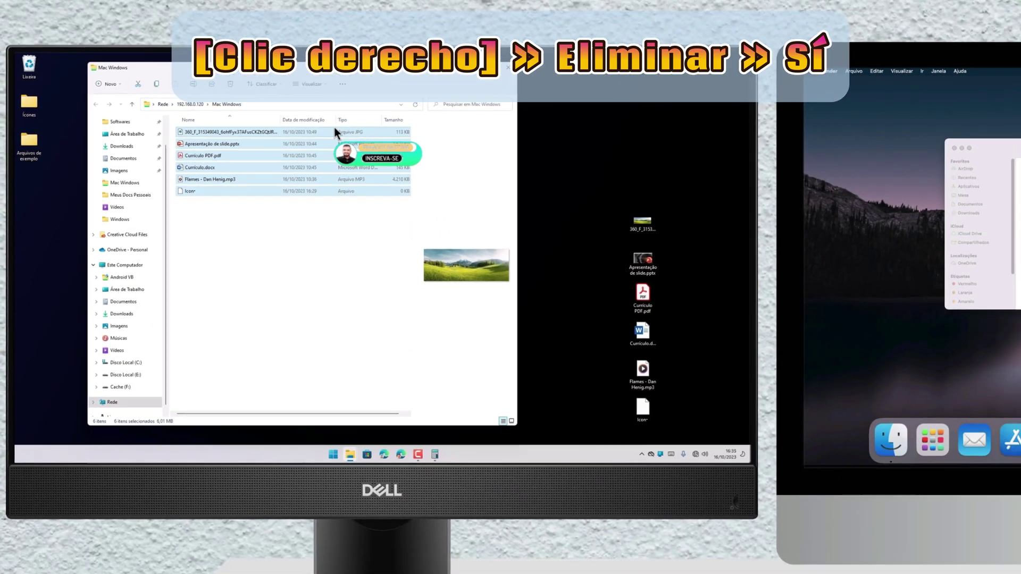
key(Delete)
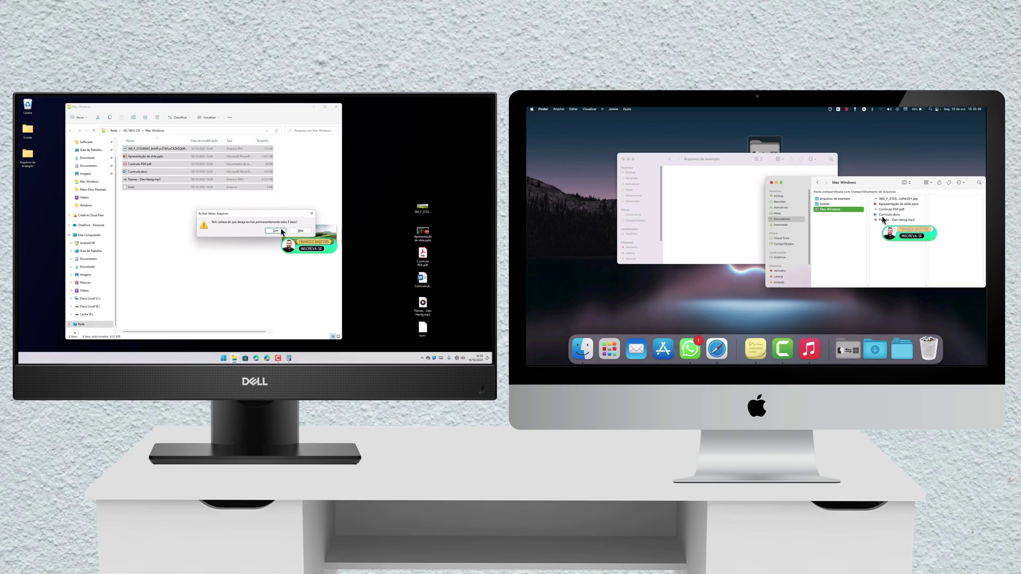
click(277, 231)
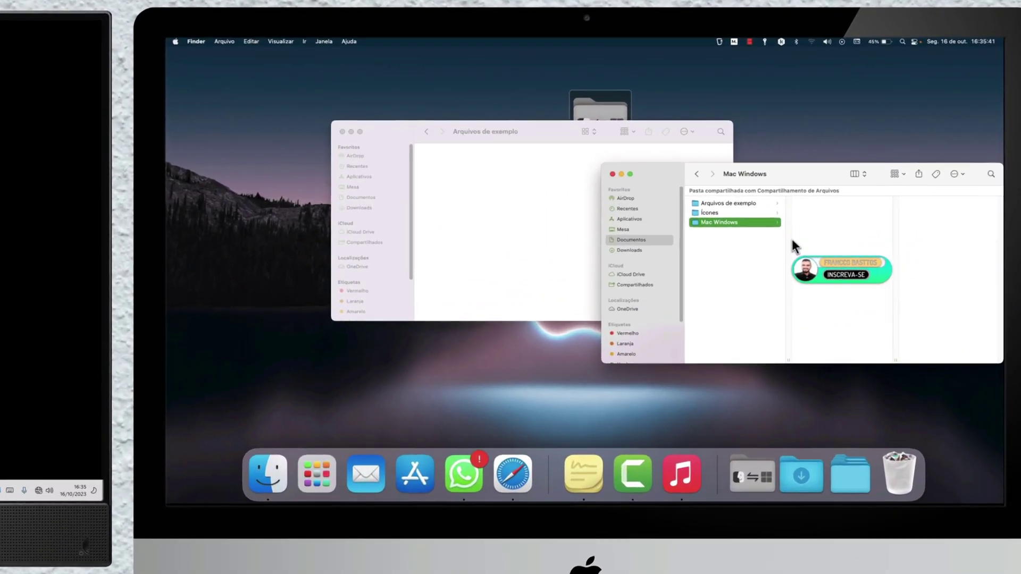
click(910, 211)
click(854, 235)
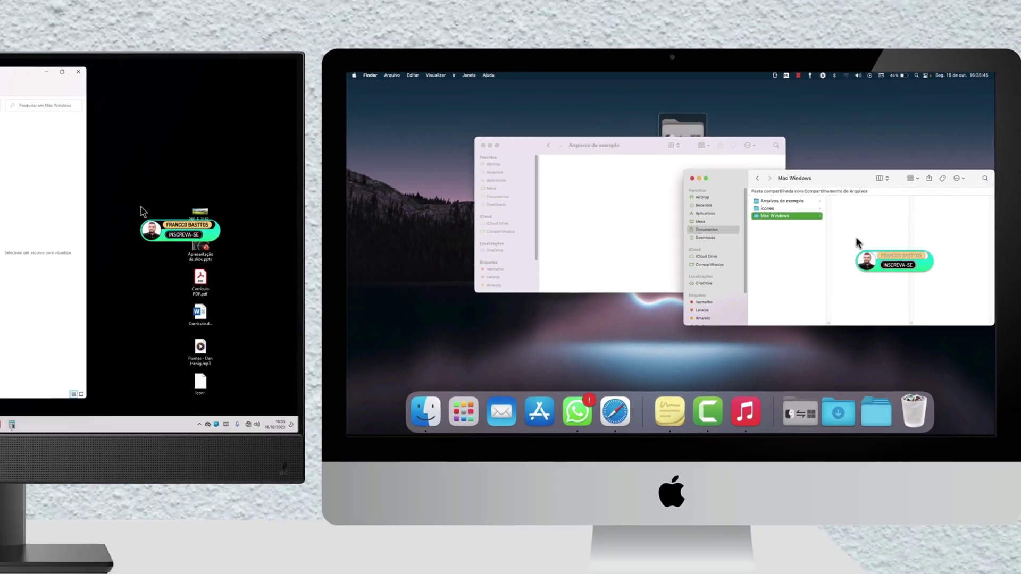
- Clear the desktop selection and open the Arquivos de exemplo folder on Windows
drag(417, 204, 510, 352)
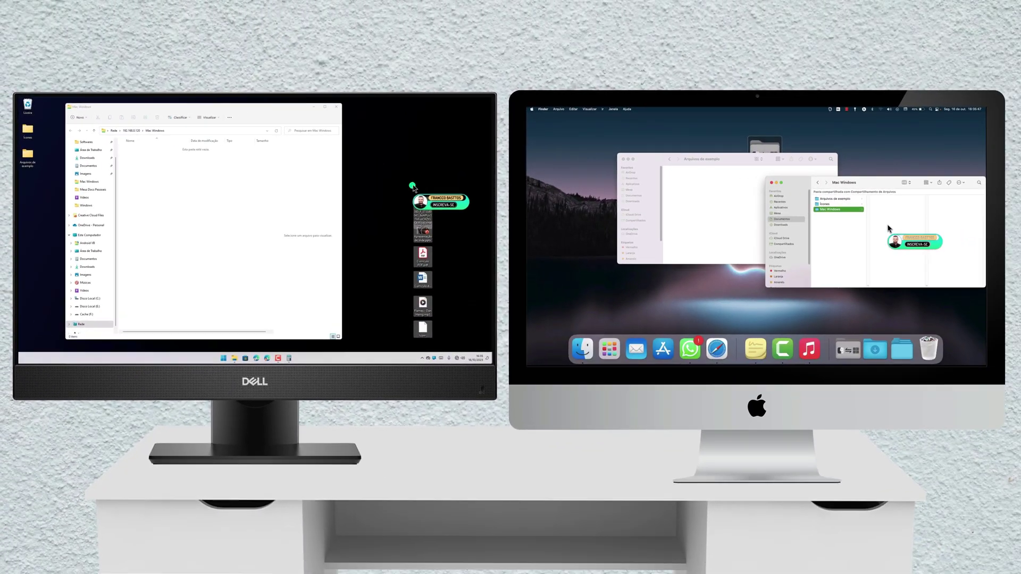
click(404, 273)
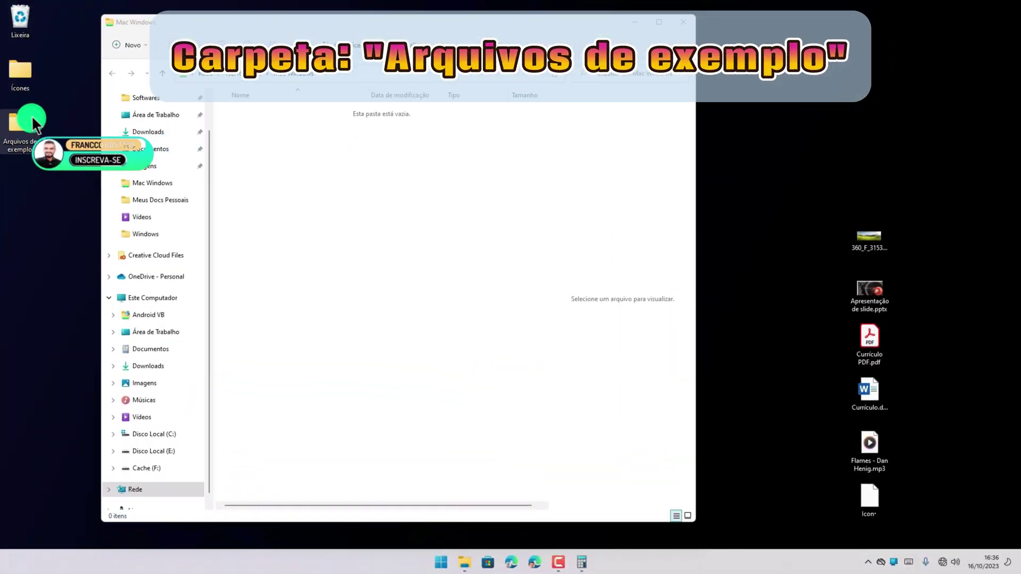
double_click(33, 122)
drag(296, 30, 773, 190)
- Copy all seven sample files into the Mac Windows network folder and preview its contents
drag(790, 398, 747, 282)
drag(852, 298, 306, 214)
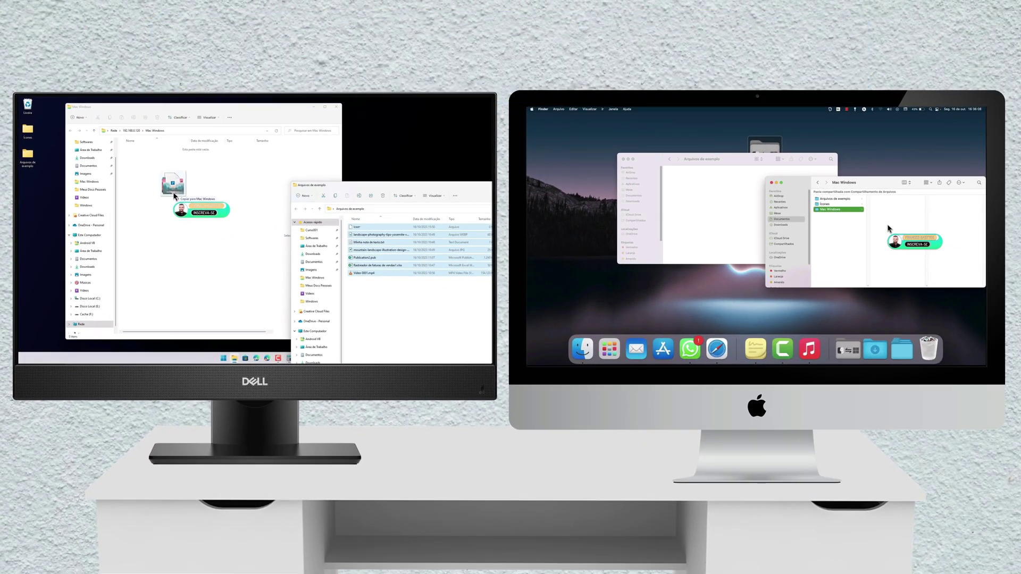
drag(174, 196, 175, 196)
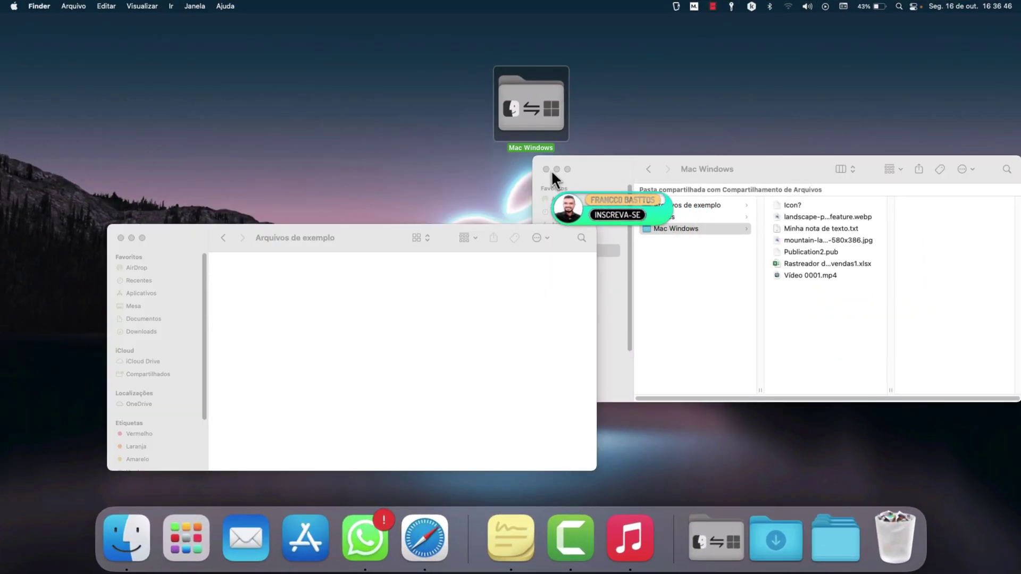
click(546, 170)
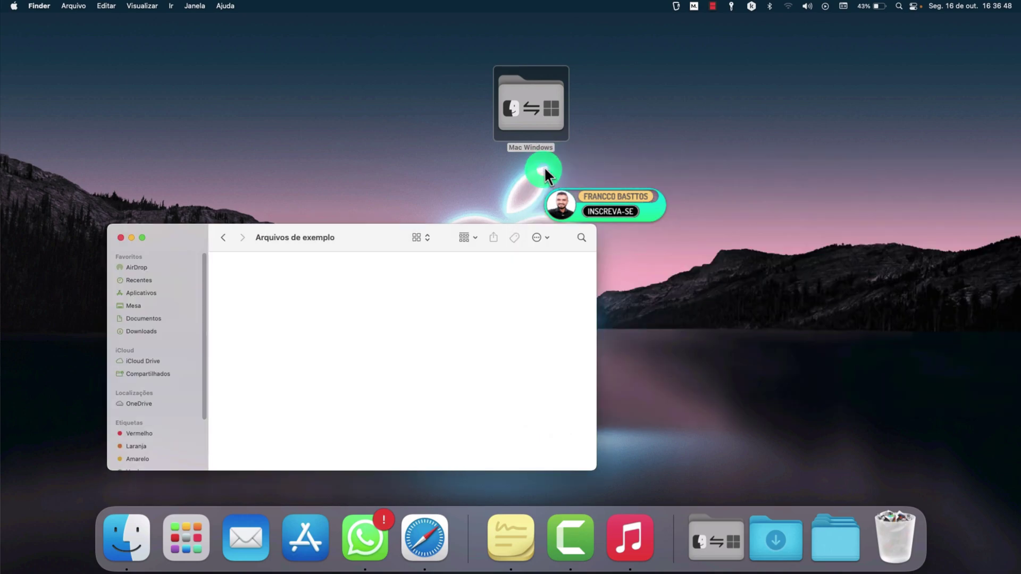
click(710, 527)
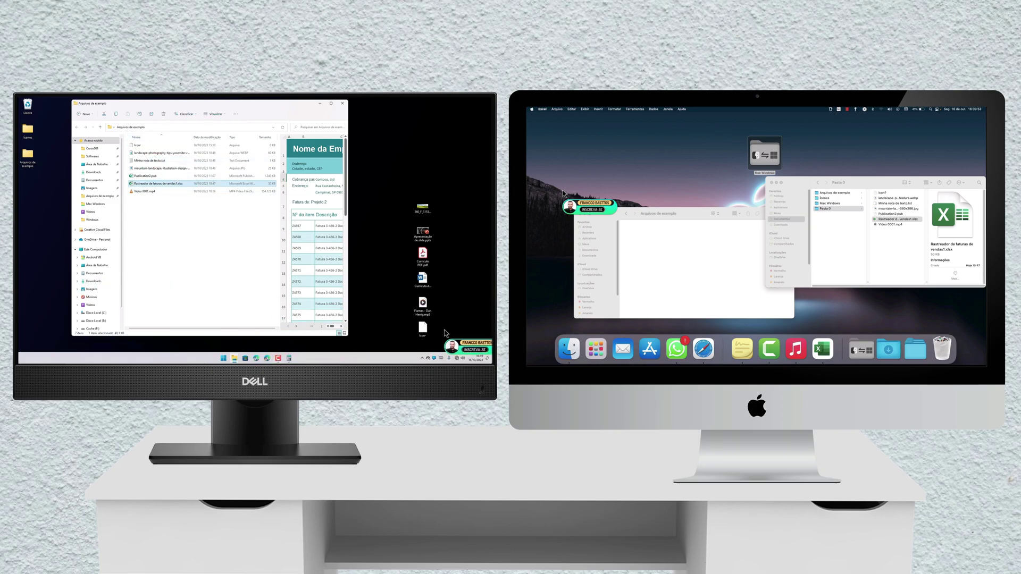
- Check the Windows network status in Quick Settings and launch Edge to test internet access
click(456, 358)
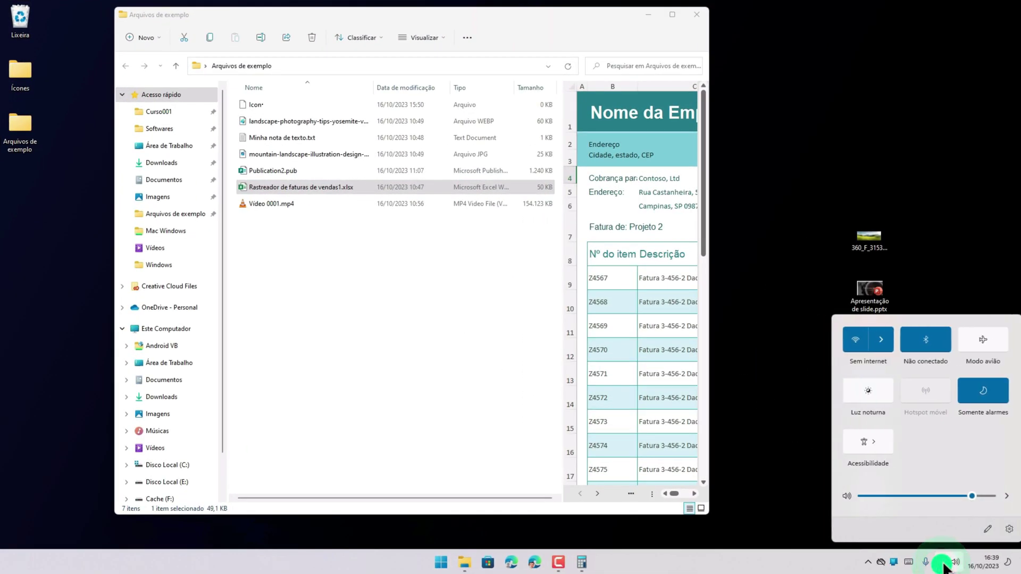
click(455, 358)
click(535, 562)
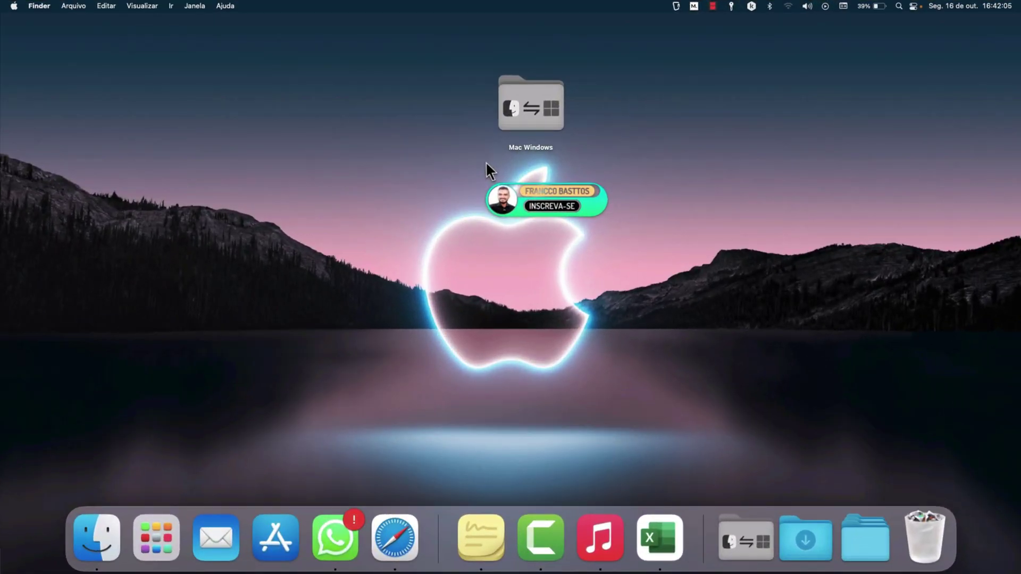
click(543, 116)
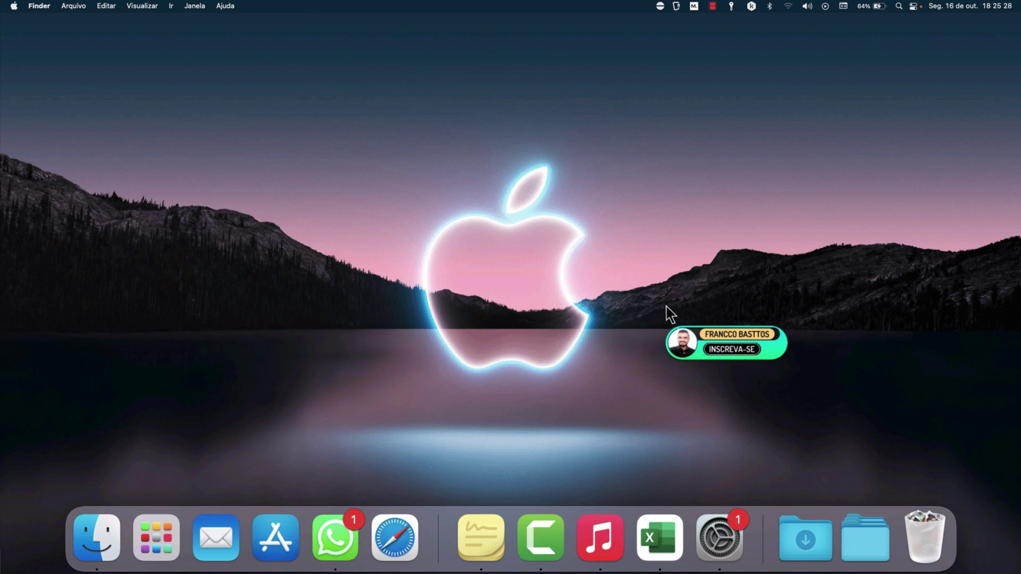
- In Safari, load the address magazinefb.com/iconefrancco03 for the icon download
click(400, 532)
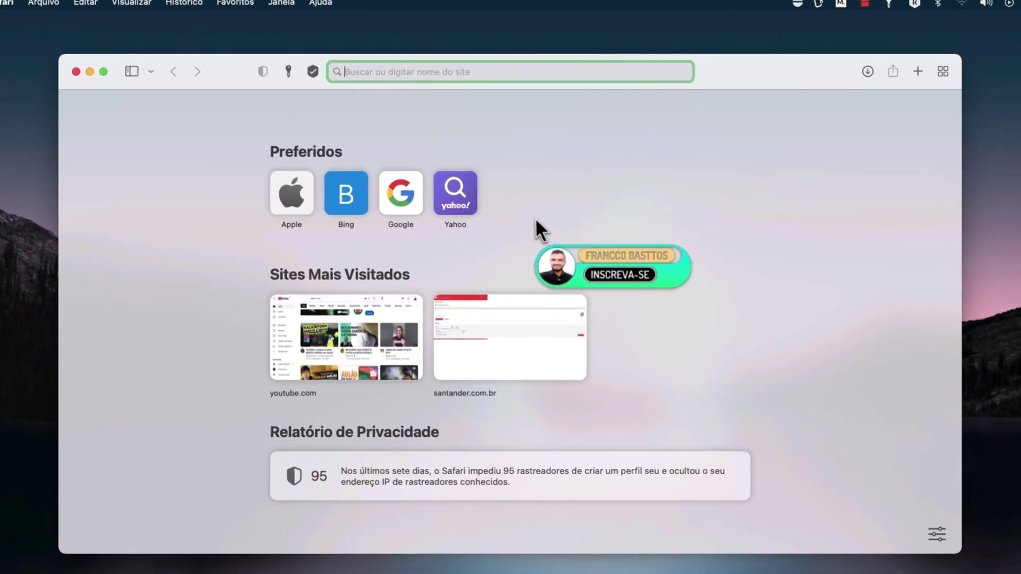
text(magaiz)
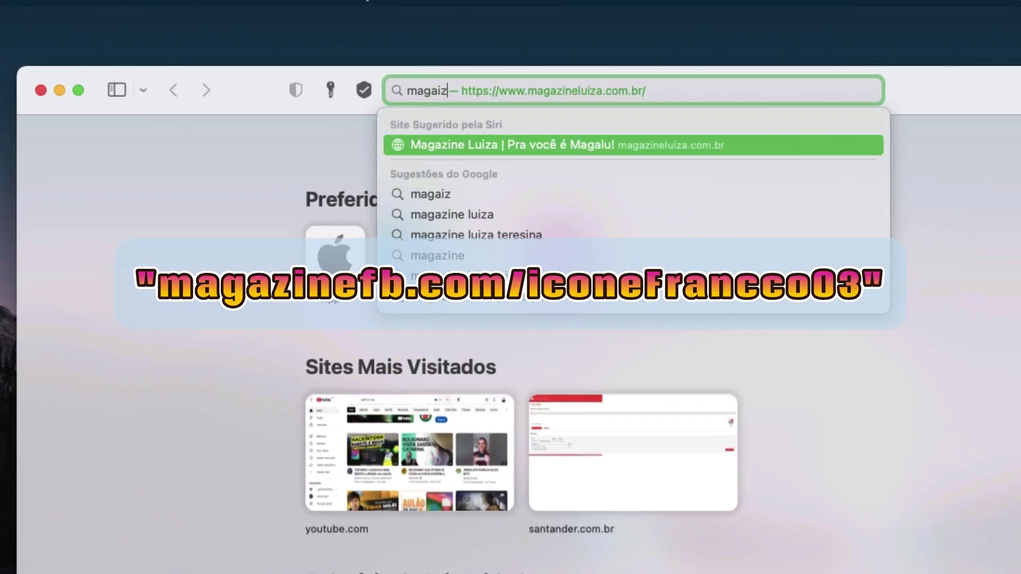
key(BackSpace)
key(BackSpace)
text(zinefb.com/)
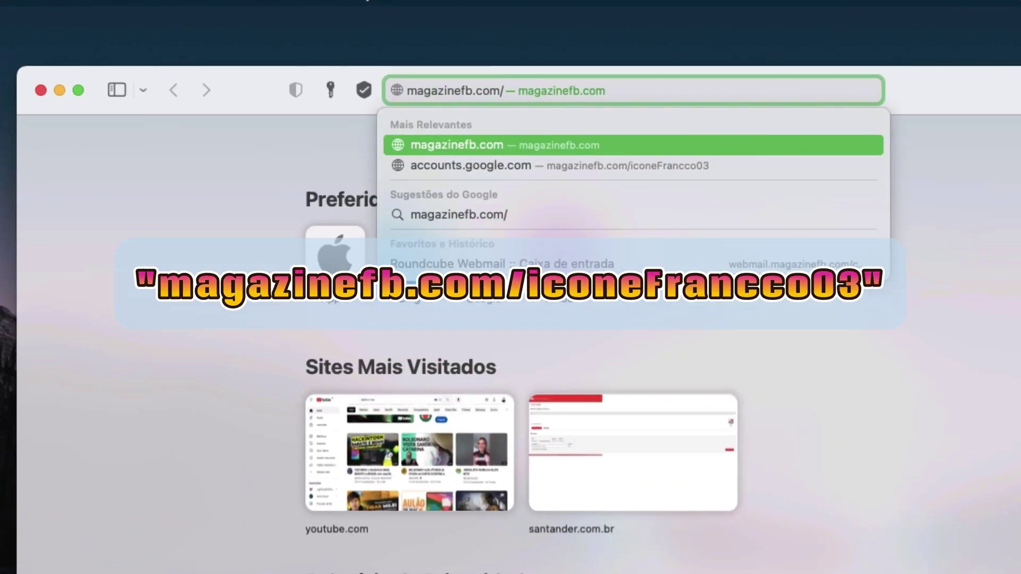
text(fran)
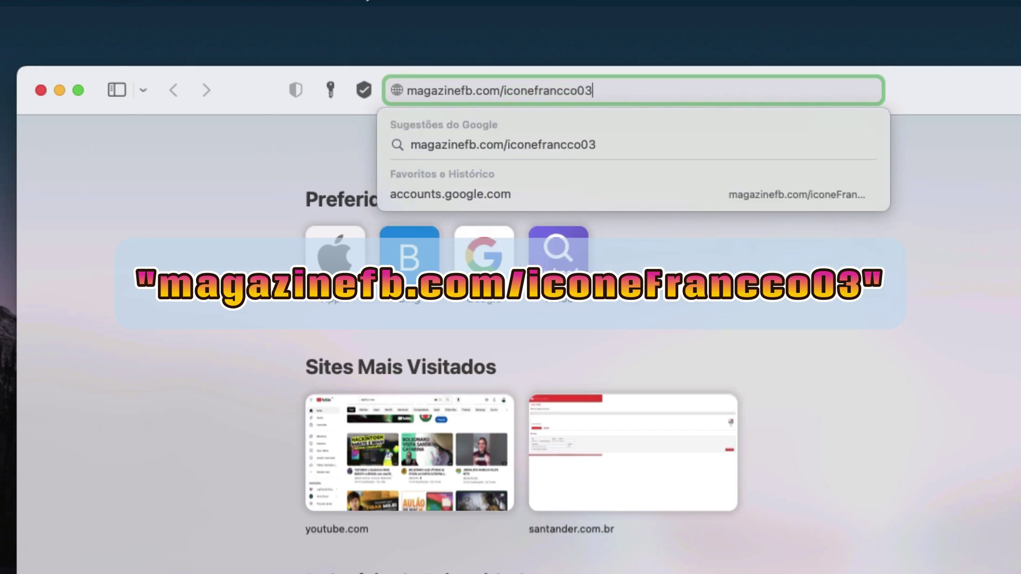
text(cco03)
key(Return)
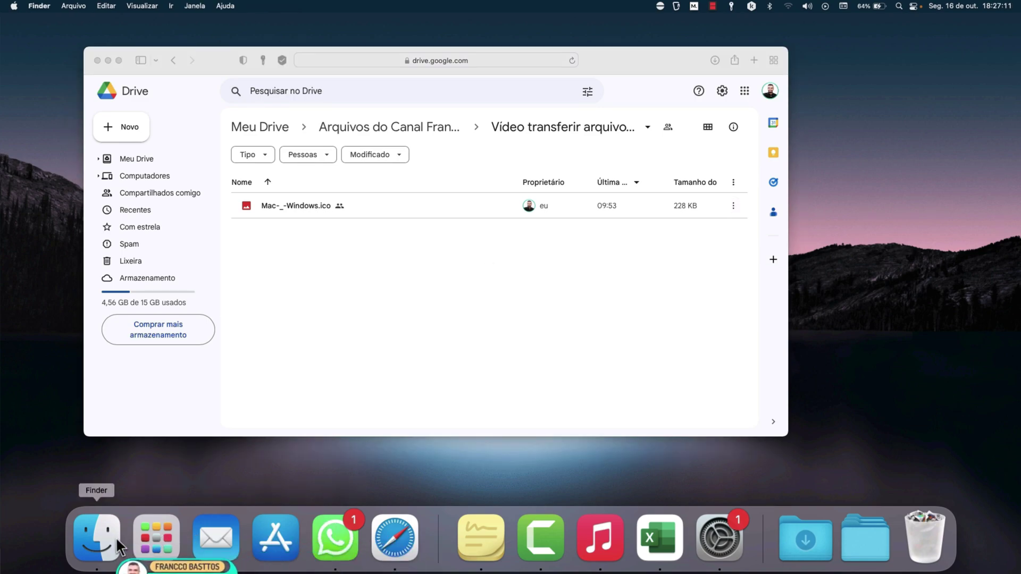
- In Finder, go to Documentos > Ícones and select Mac-_-Windows.ico
click(114, 539)
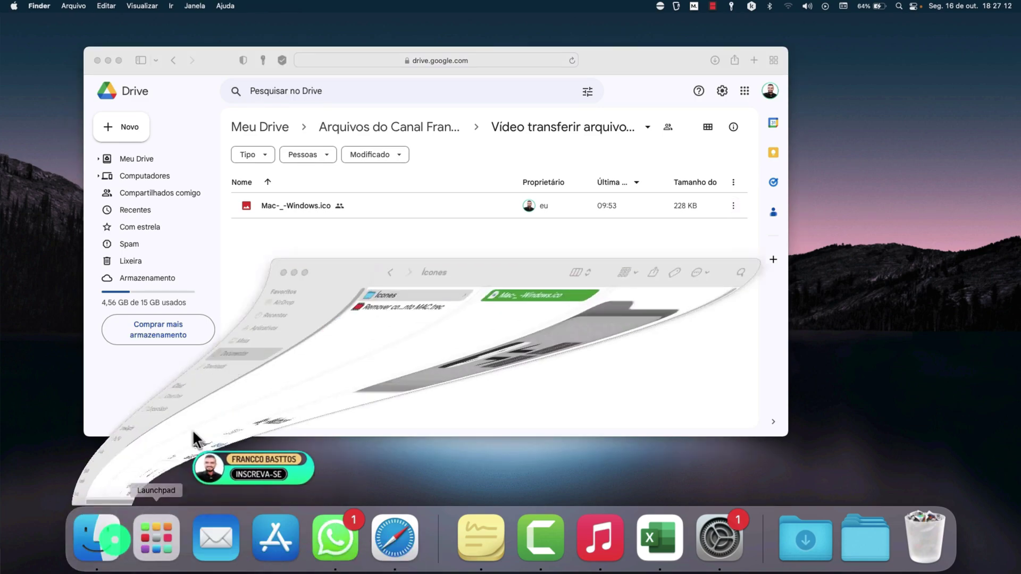
click(396, 271)
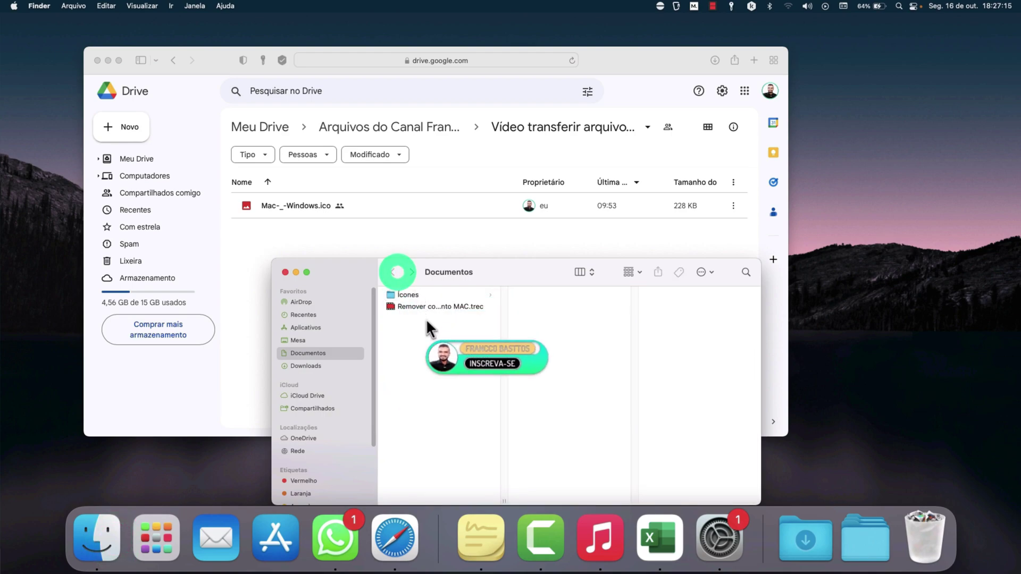
click(411, 272)
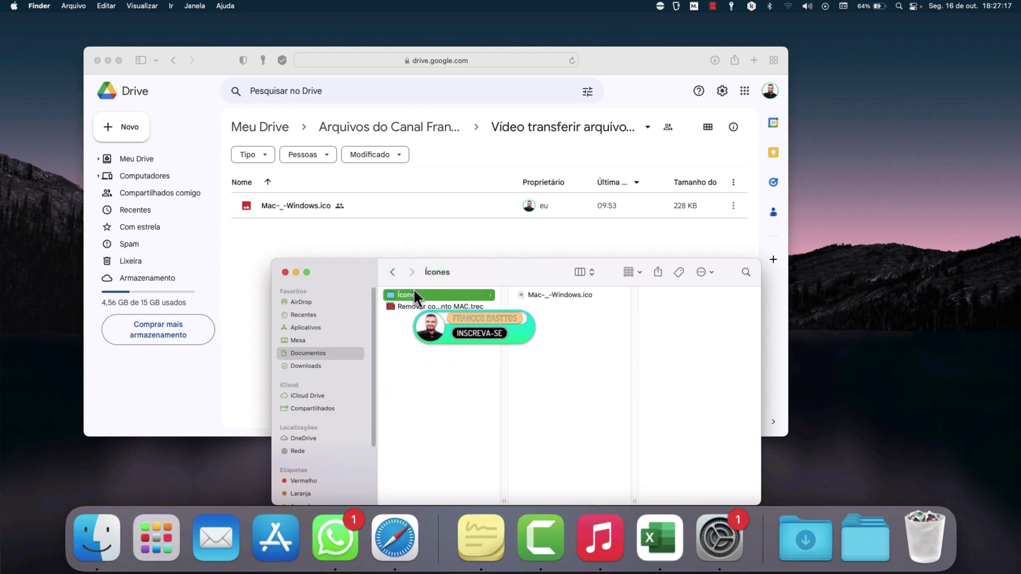
click(546, 297)
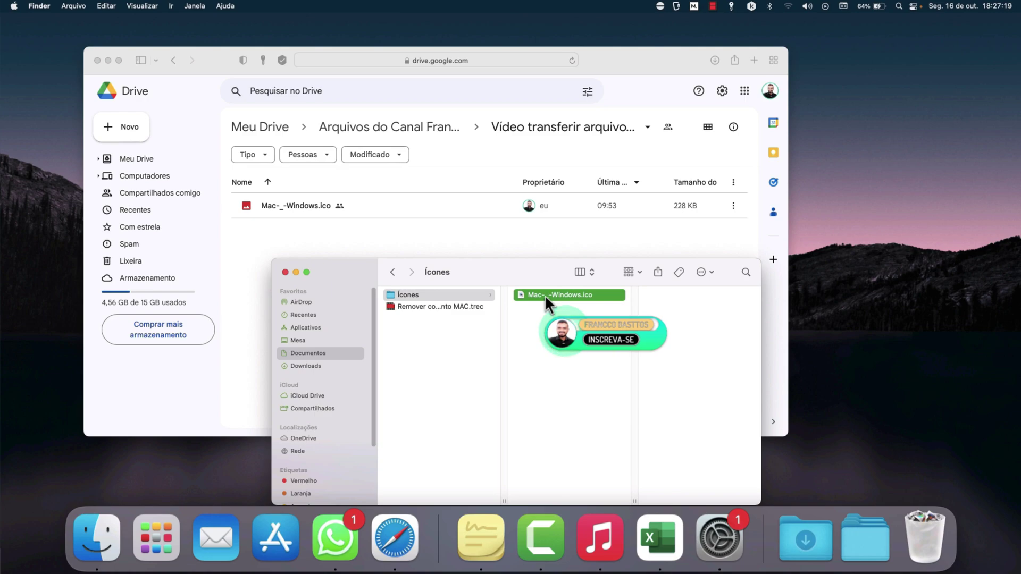
click(565, 340)
click(543, 297)
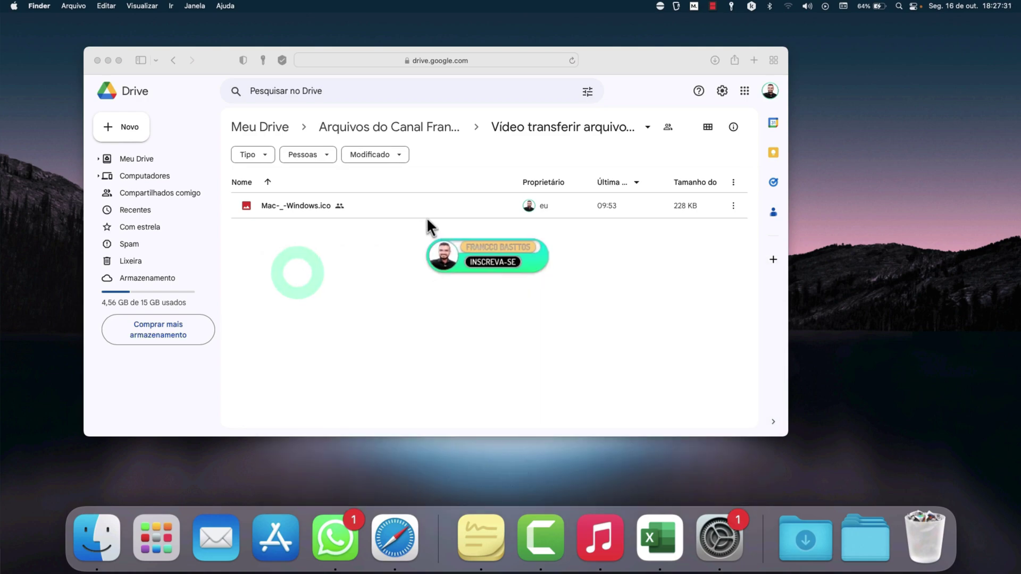
- Download Mac-_-Windows.ico from the Google Drive folder
click(434, 213)
click(439, 208)
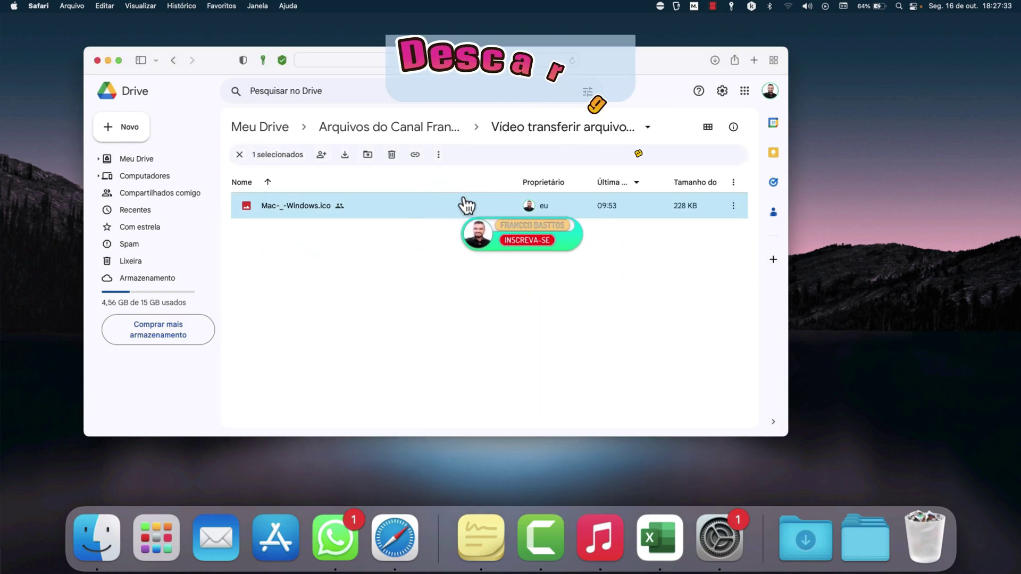
click(350, 155)
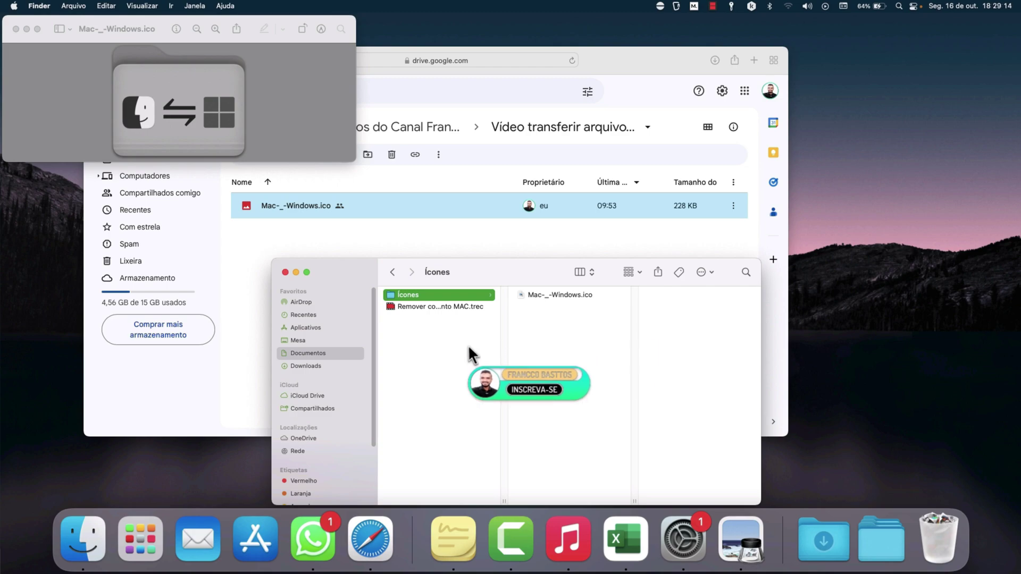
click(341, 354)
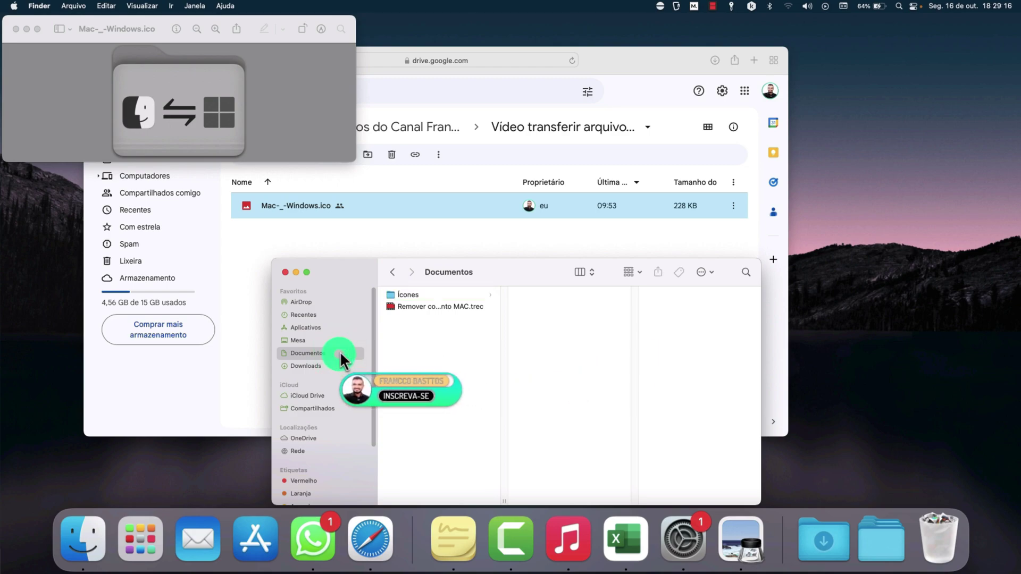
- Create a new folder named 'Mac Windows' in Documentos and close the icon preview
right_click(416, 355)
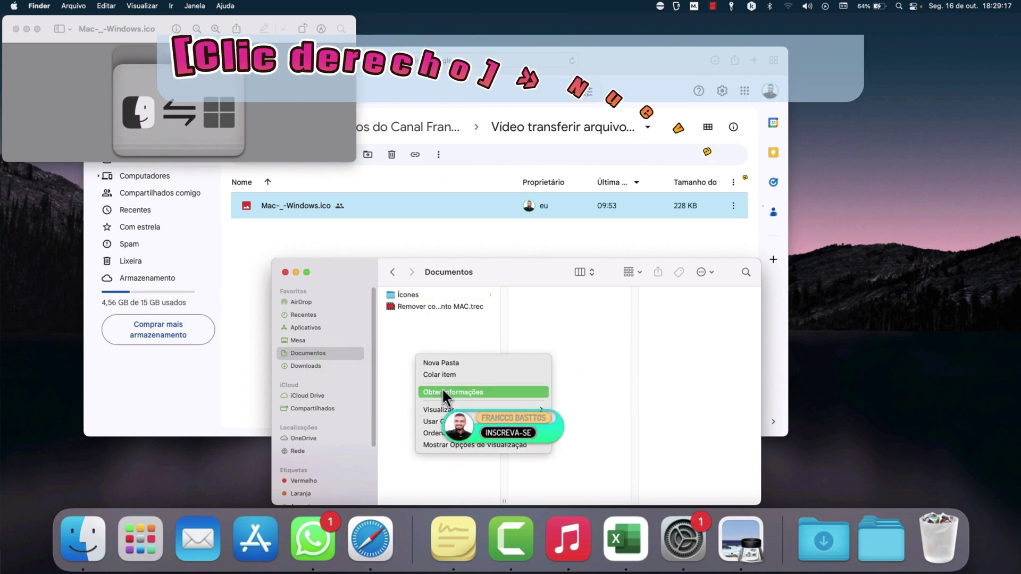
click(436, 362)
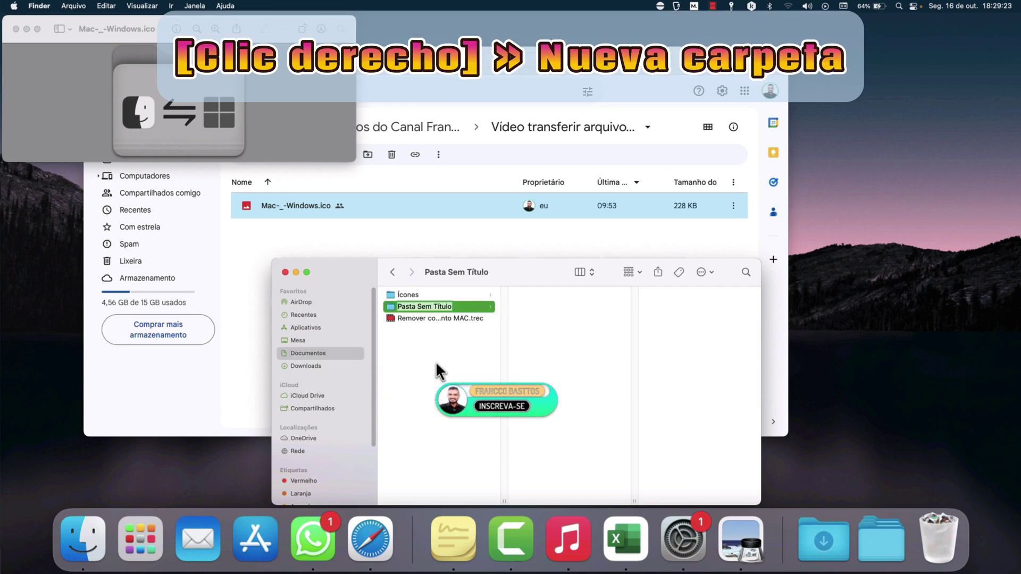
text(Mac Windows)
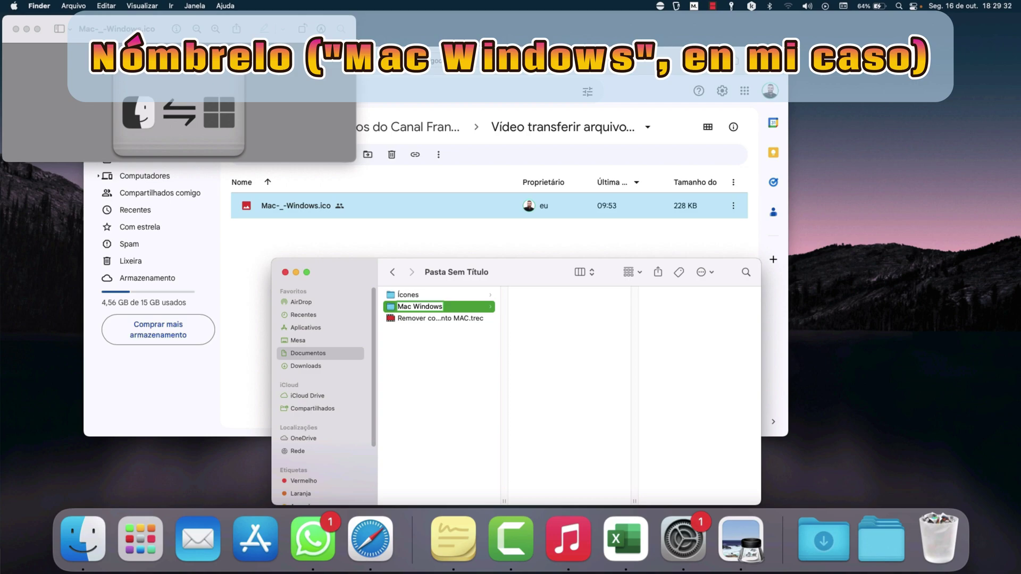
key(Return)
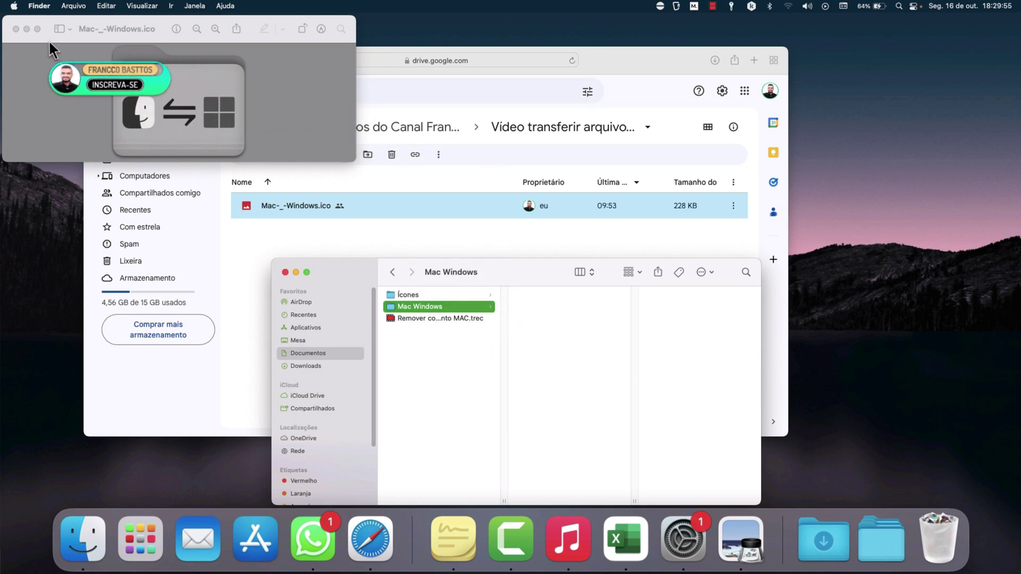
click(16, 29)
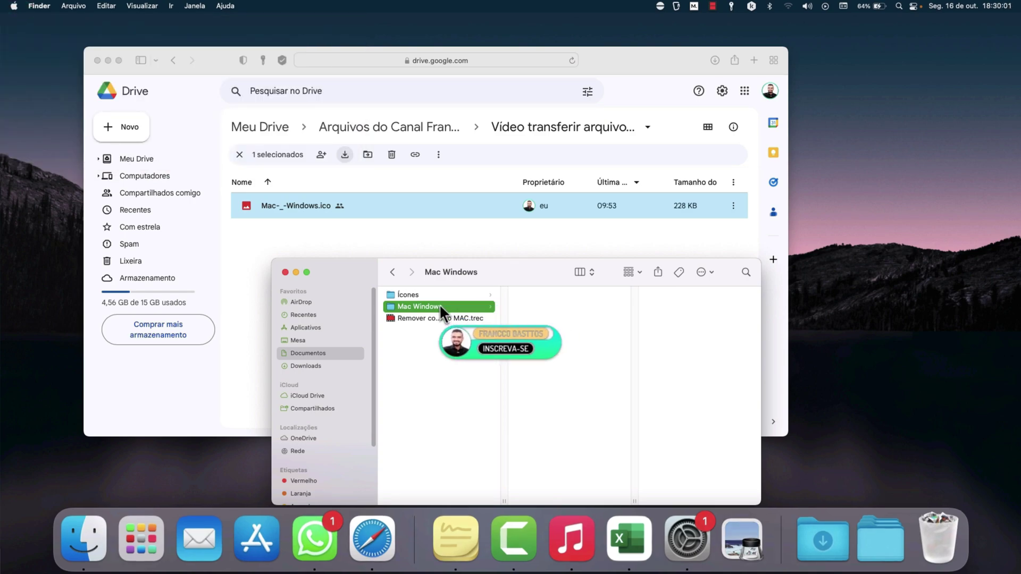
- Open Get Info for the Mac Windows folder and copy the Mac-_-Windows.ico image
right_click(440, 304)
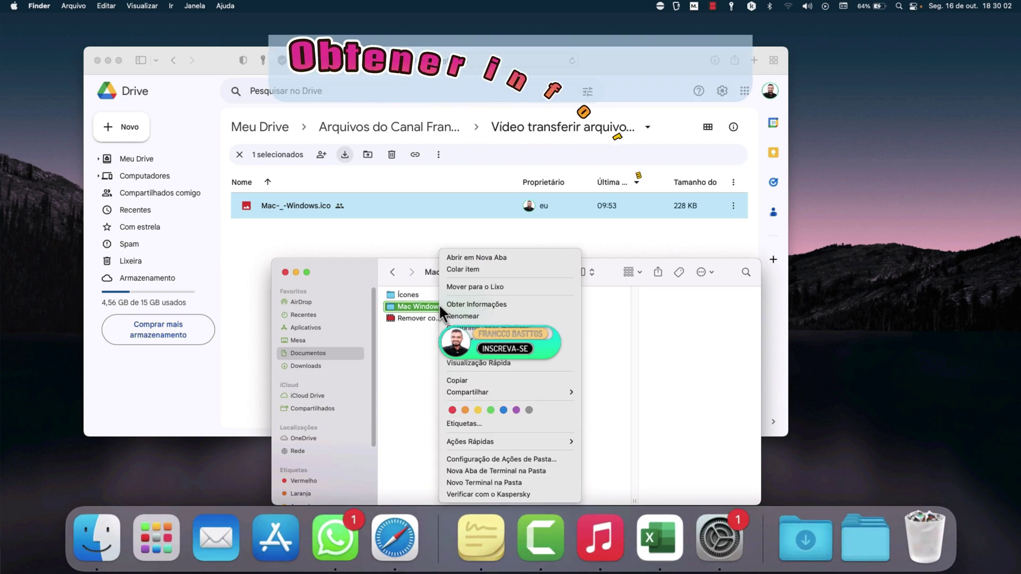
click(483, 303)
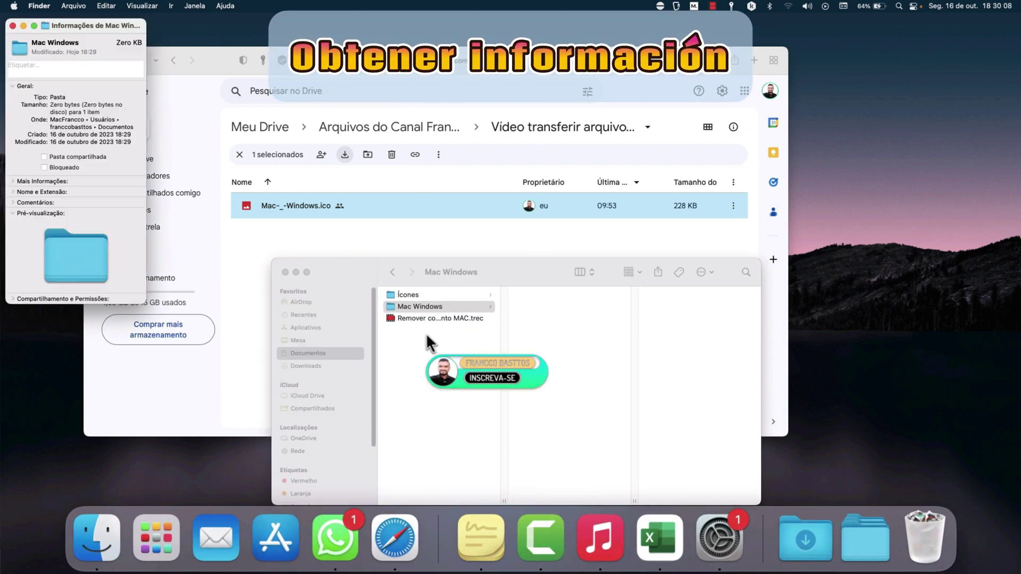
click(445, 293)
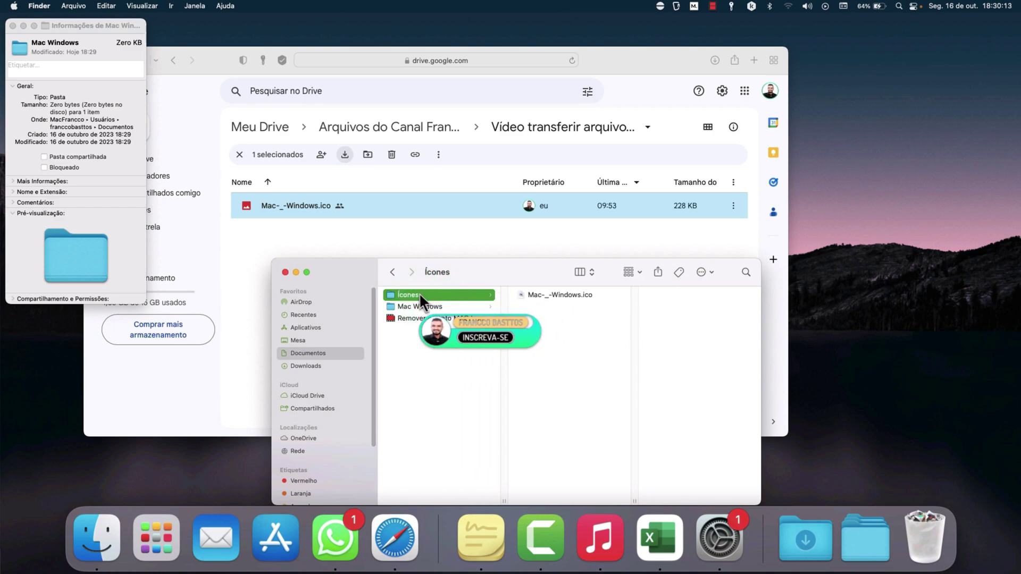
right_click(552, 293)
click(576, 379)
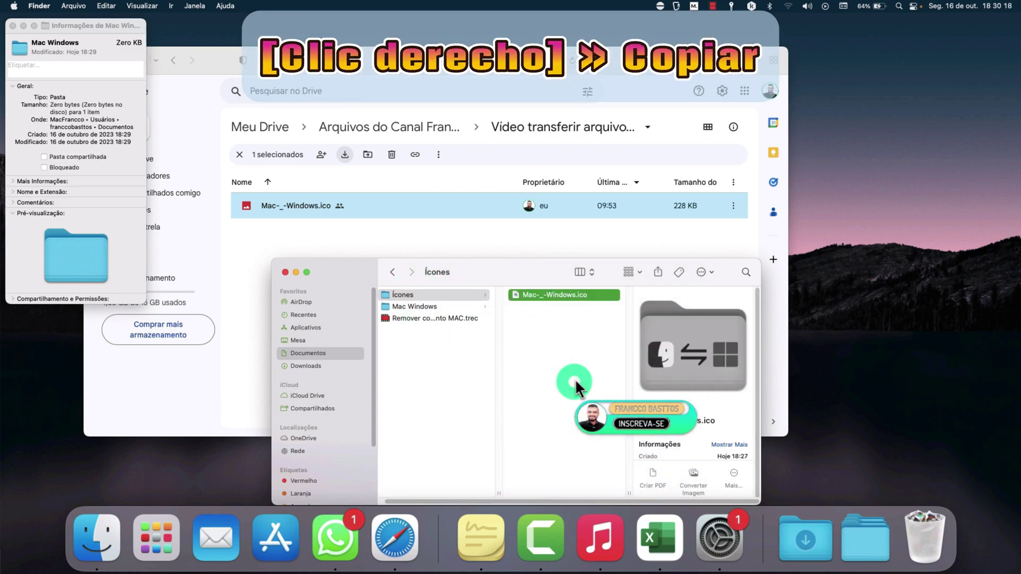
- Paste the copied image over the folder icon in the Info window and close Info
click(86, 27)
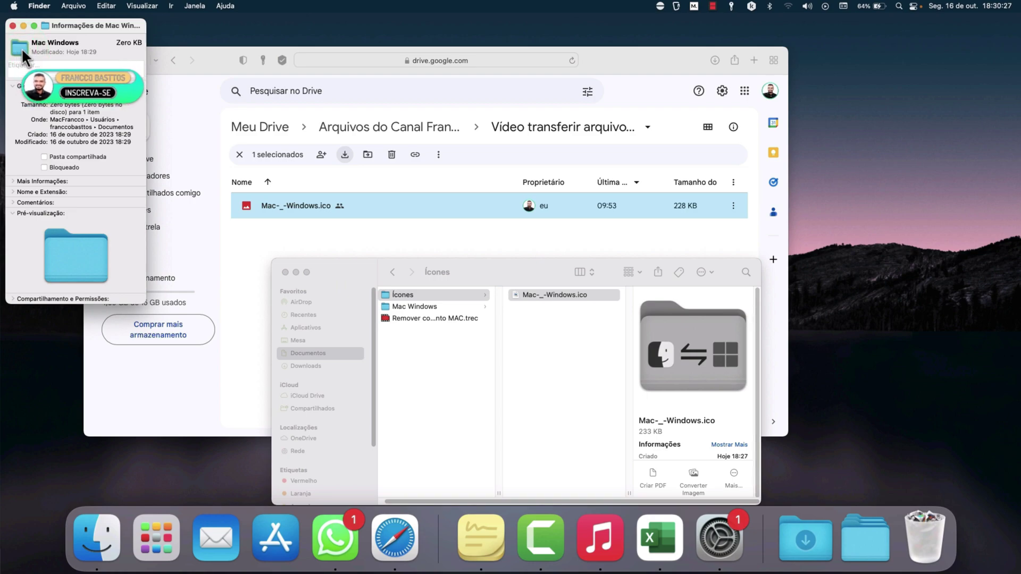
click(103, 6)
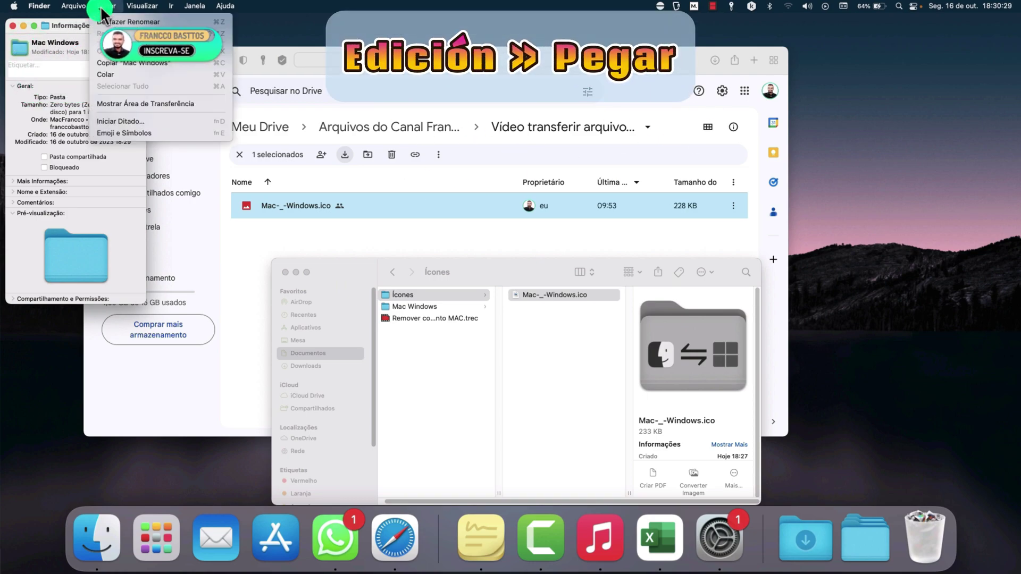
click(113, 74)
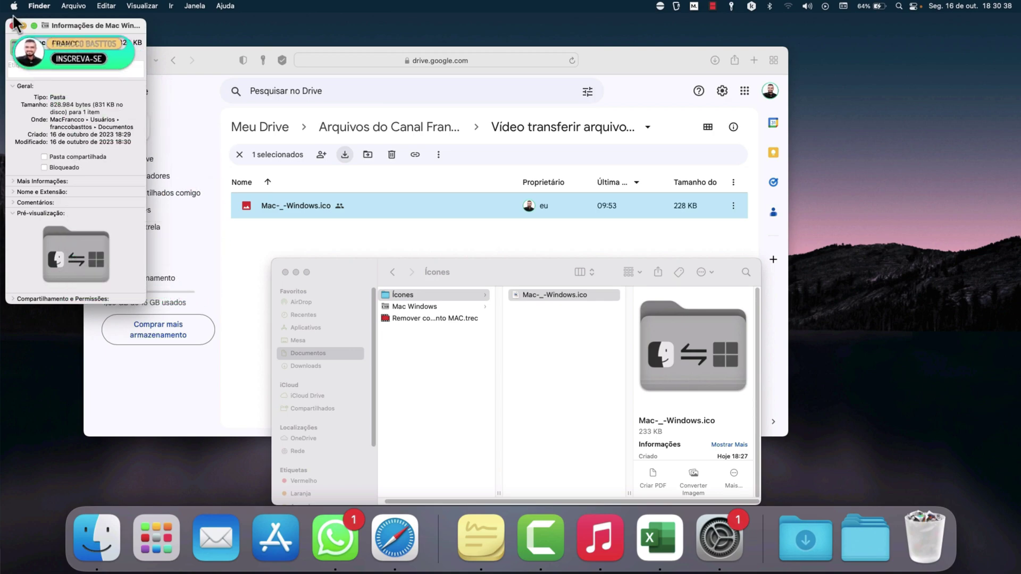
click(13, 25)
click(413, 306)
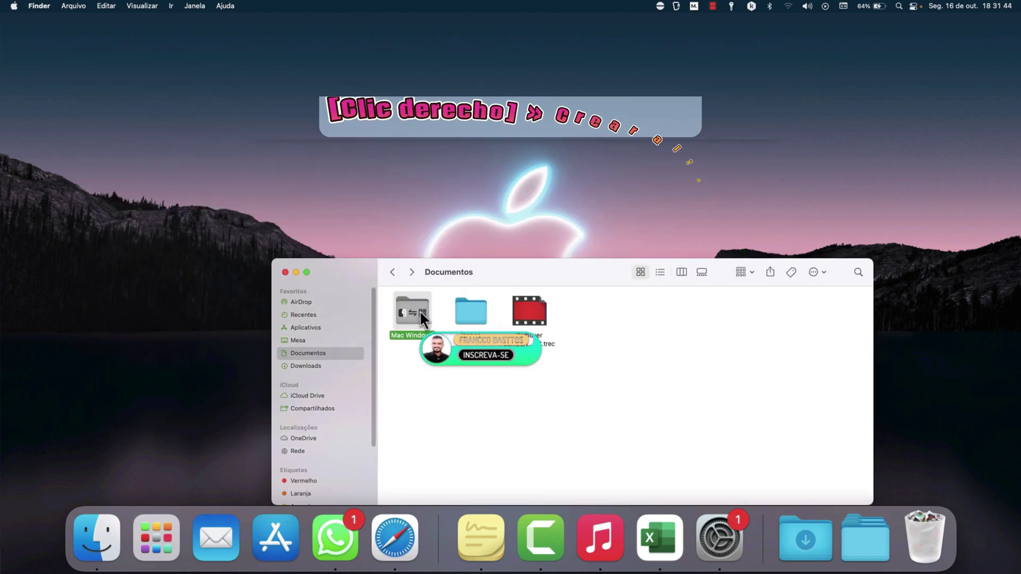
- Make an alias of the Mac Windows folder and move it onto the desktop
right_click(420, 310)
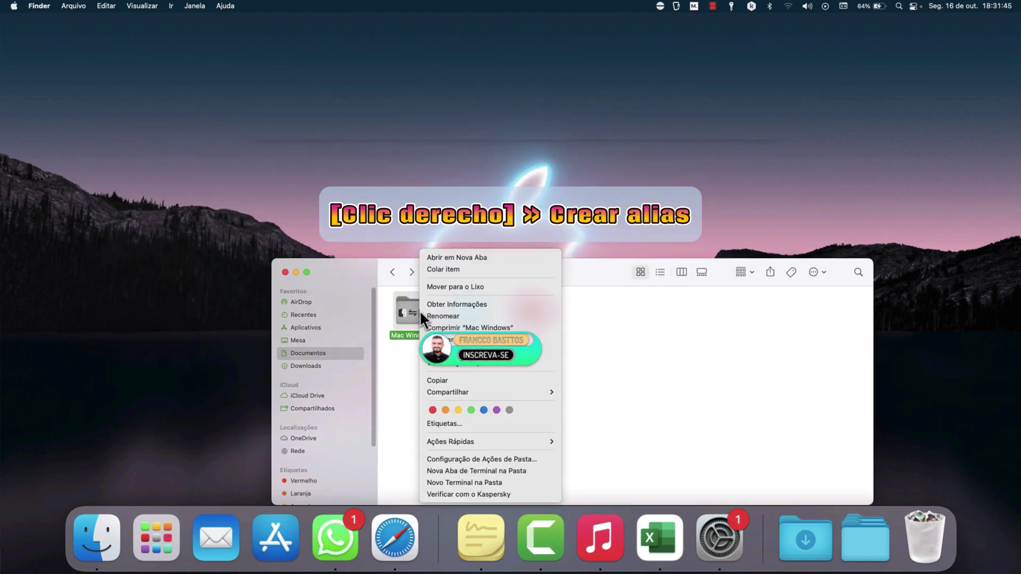
click(444, 350)
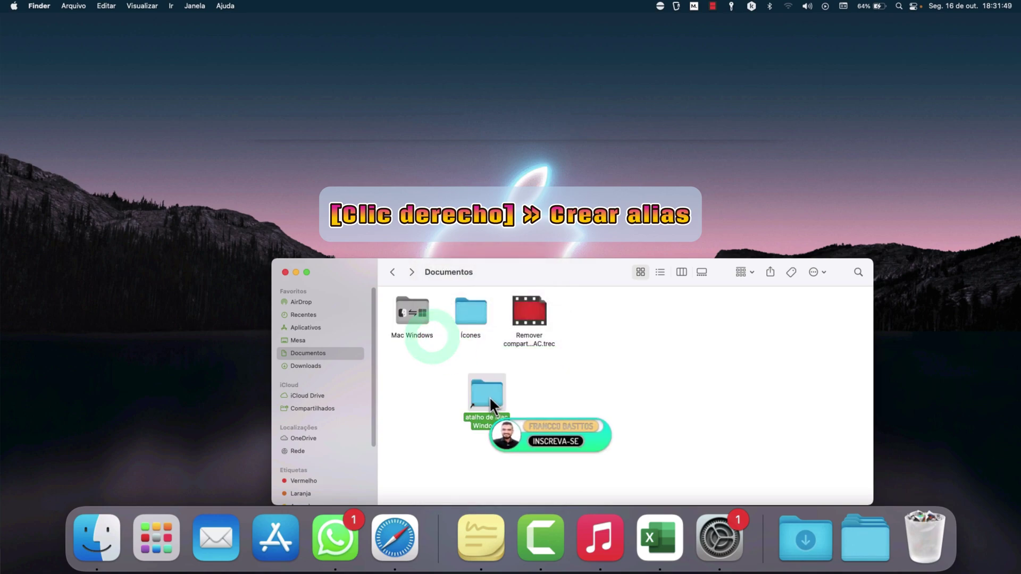
drag(491, 395, 512, 128)
click(454, 161)
drag(524, 188, 435, 107)
- Rename the desktop alias to 'Mac Windows'
click(562, 180)
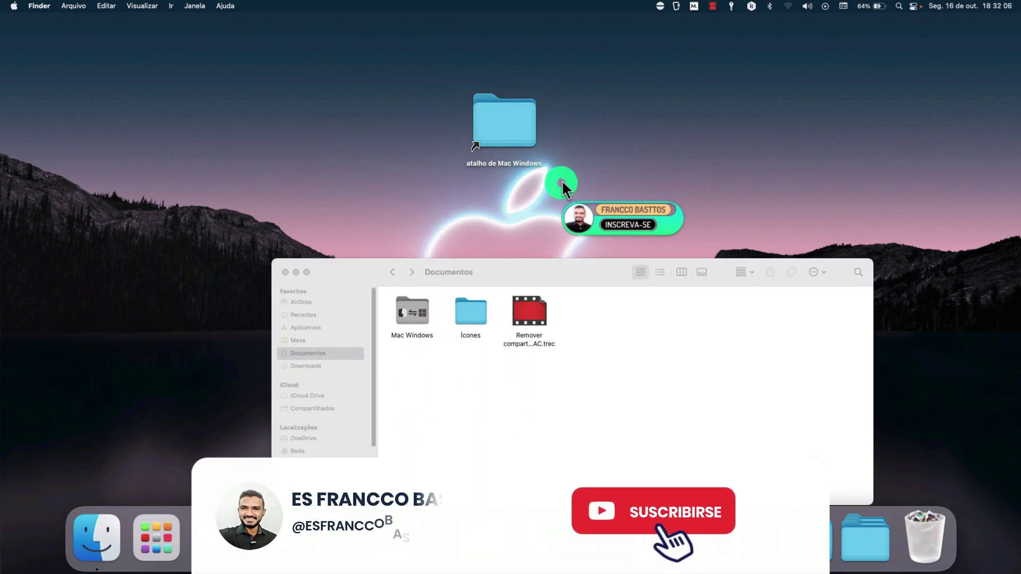
click(495, 163)
click(497, 163)
text(Mac Windows)
key(Return)
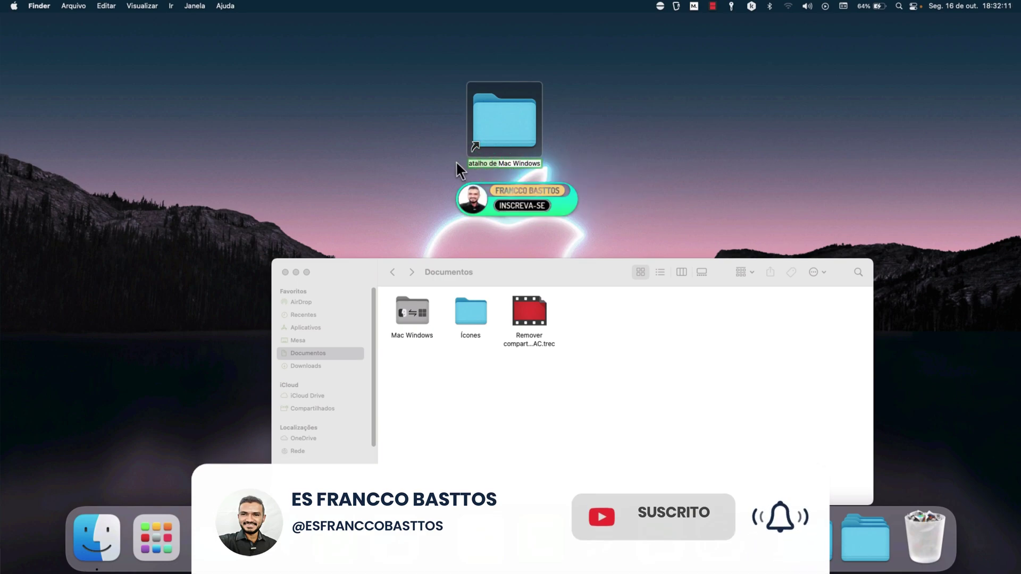
- Paste the custom Mac/Windows icon onto the alias through its Get Info panel
right_click(502, 127)
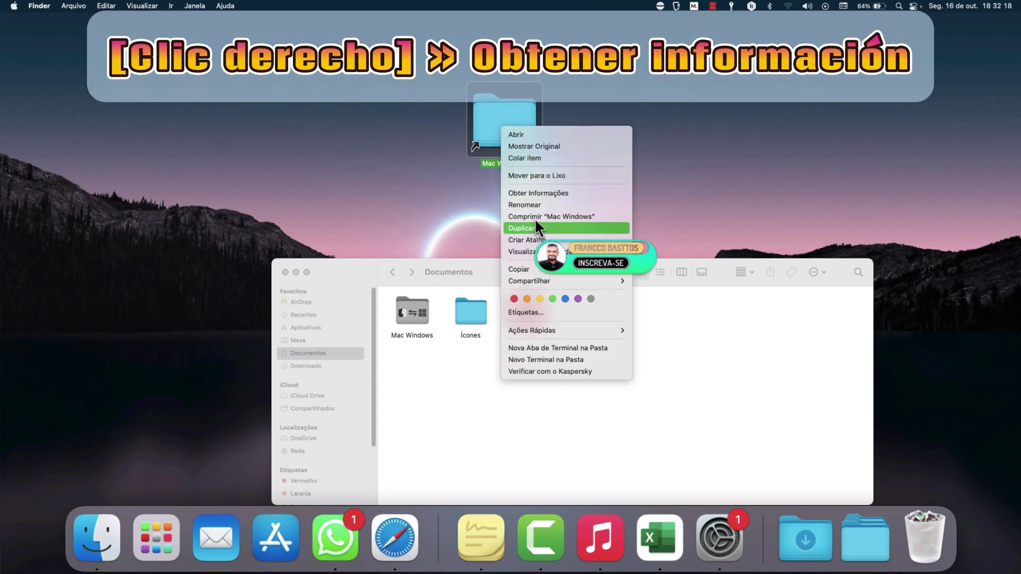
click(547, 193)
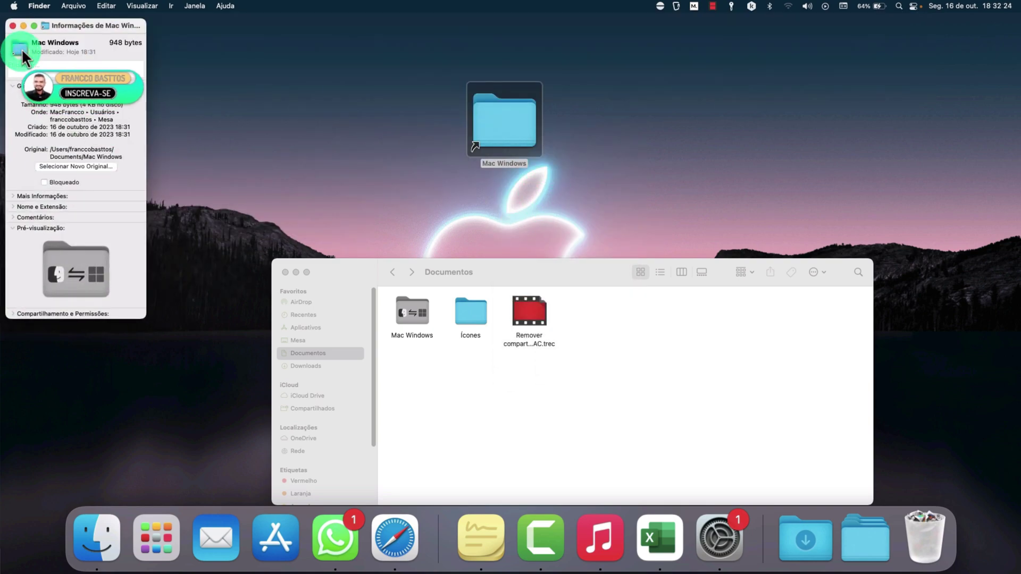
click(108, 6)
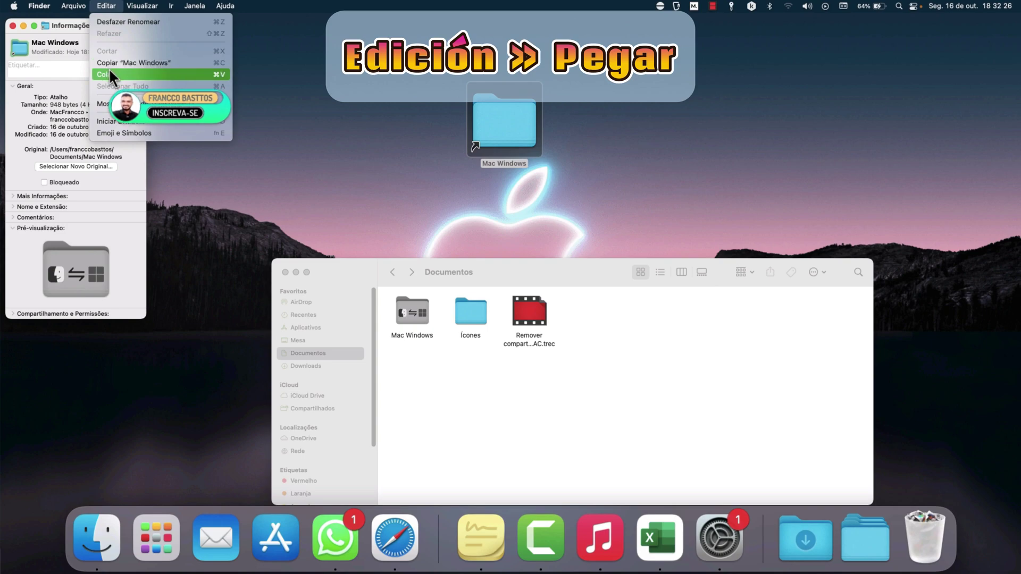
click(110, 73)
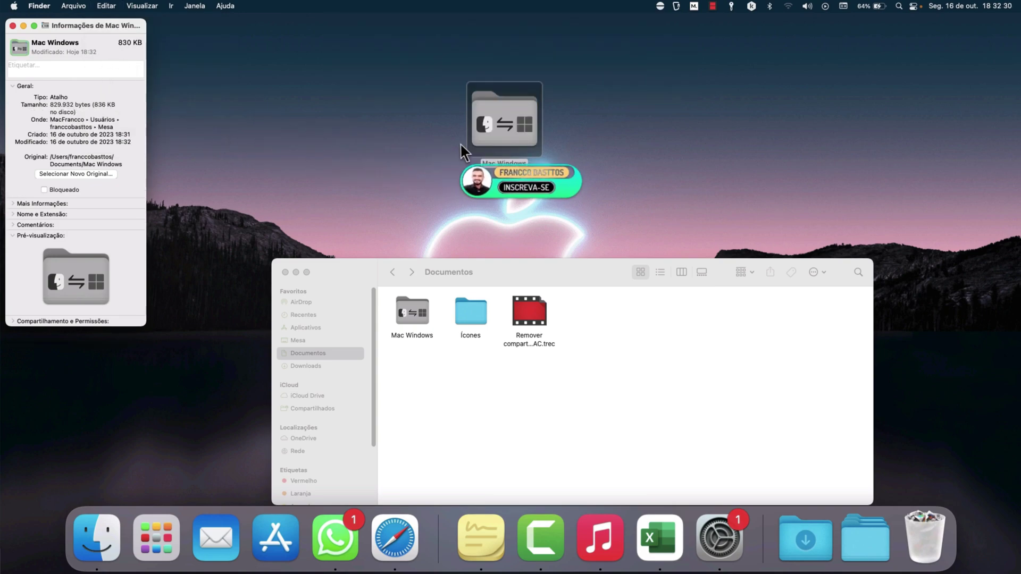
drag(540, 187, 451, 73)
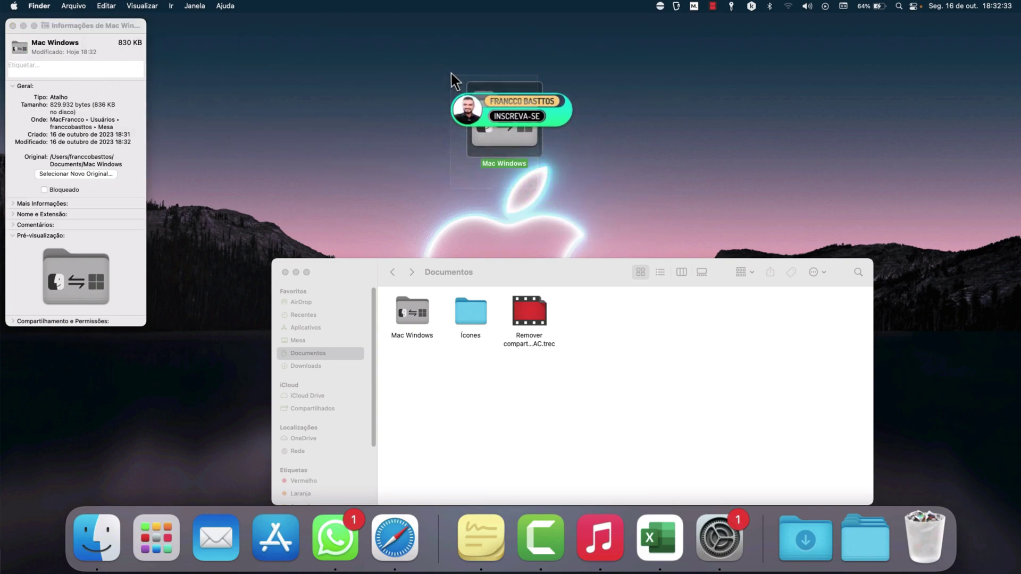
click(14, 26)
- Add the Mac Windows folder from Documentos to the Dock and minimize the Documentos window
click(426, 340)
click(413, 317)
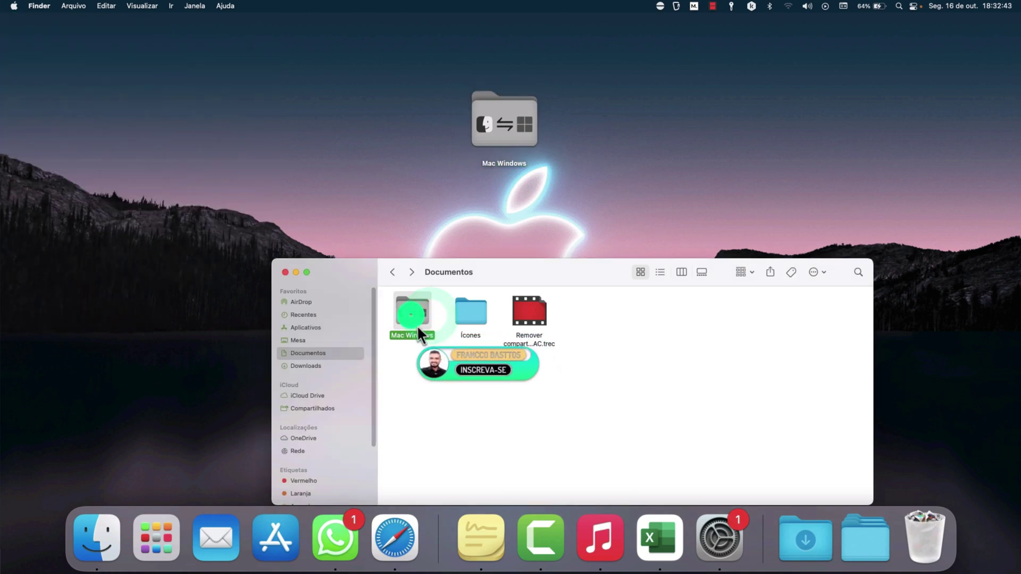
drag(402, 319, 762, 535)
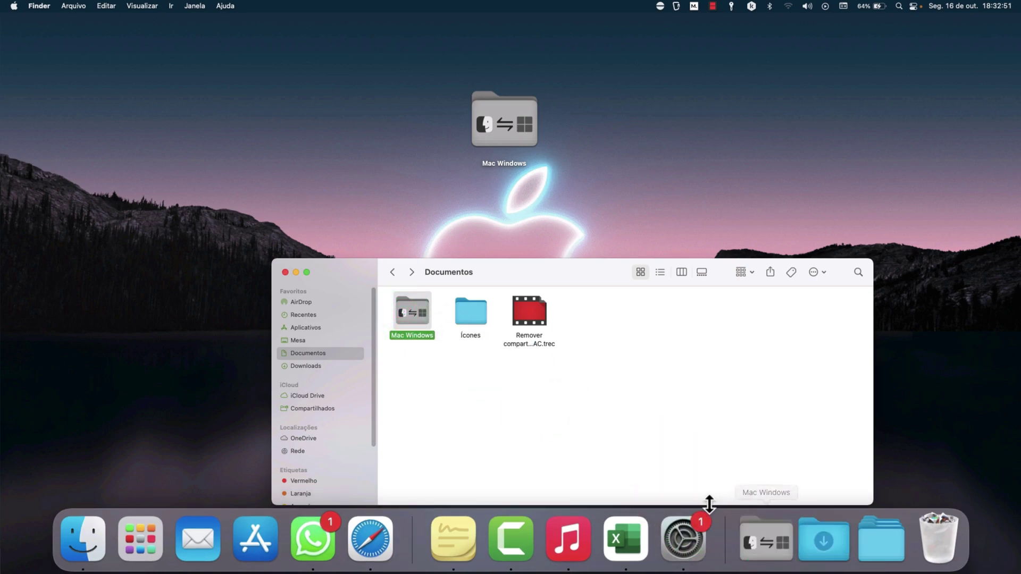
click(298, 271)
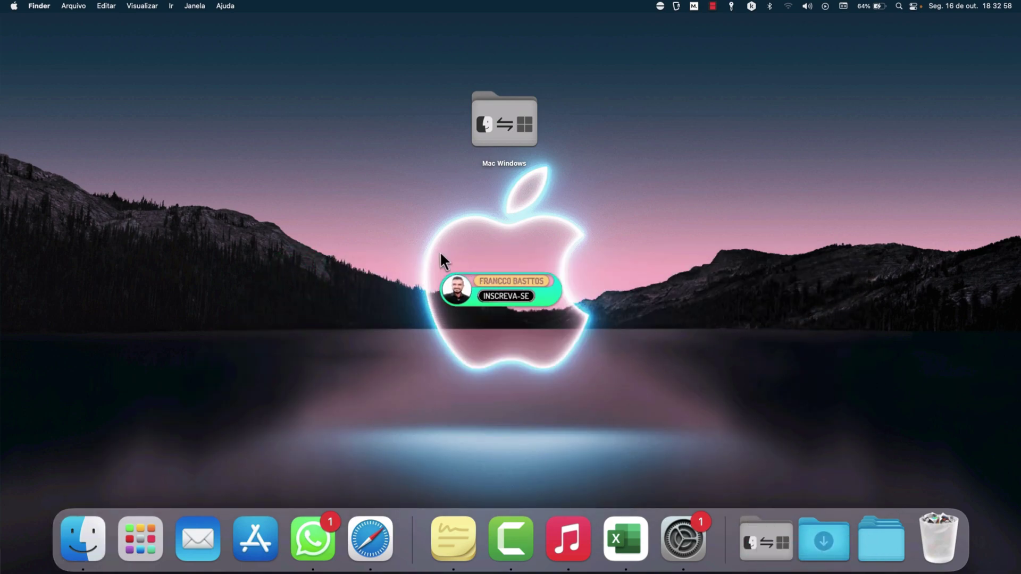
- Open the Sharing pane of System Preferences from the Apple menu
click(474, 98)
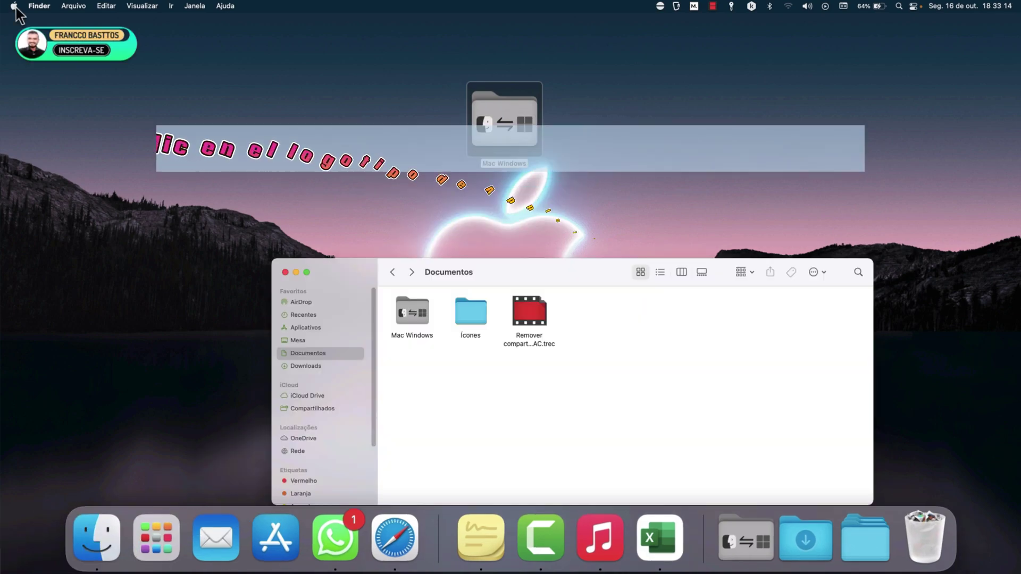
click(14, 7)
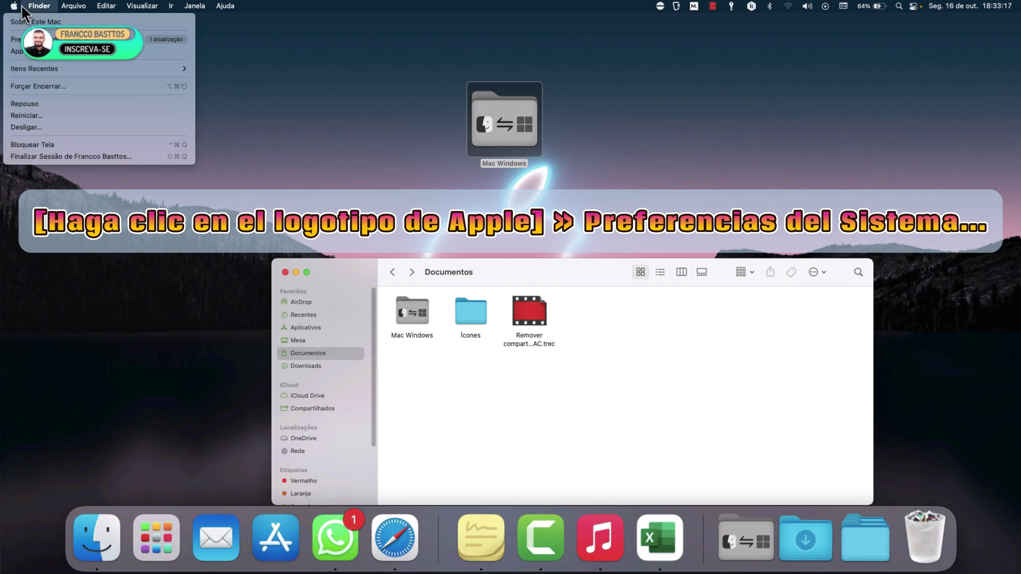
click(21, 40)
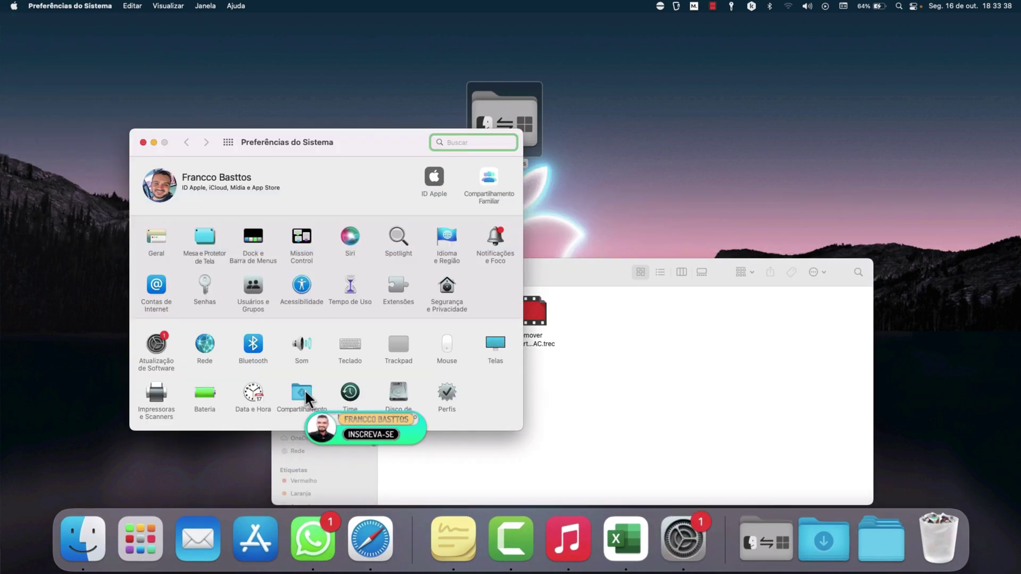
click(303, 394)
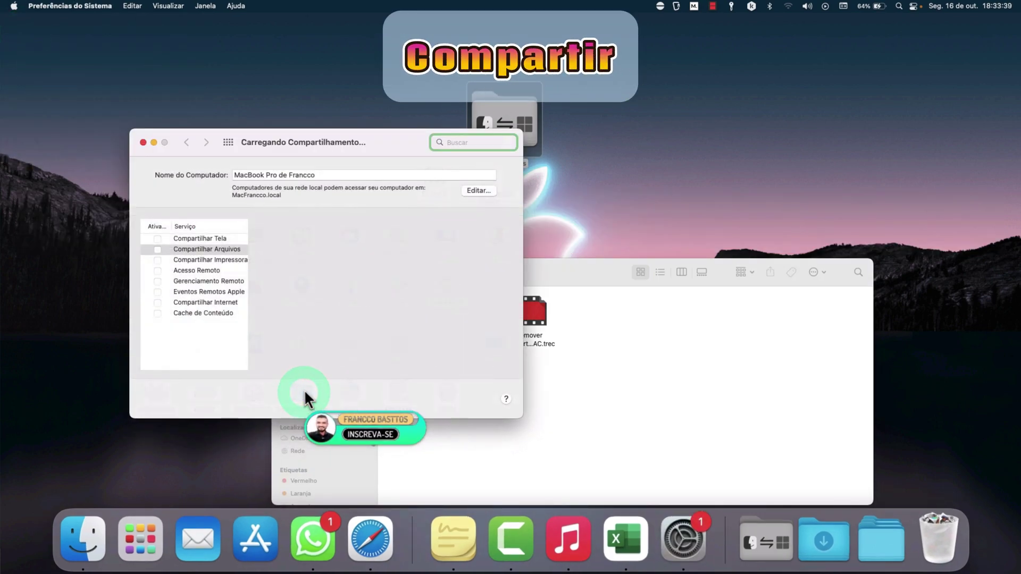
- Turn on File Sharing over SMB with the user account enabled for Windows sharing
click(211, 250)
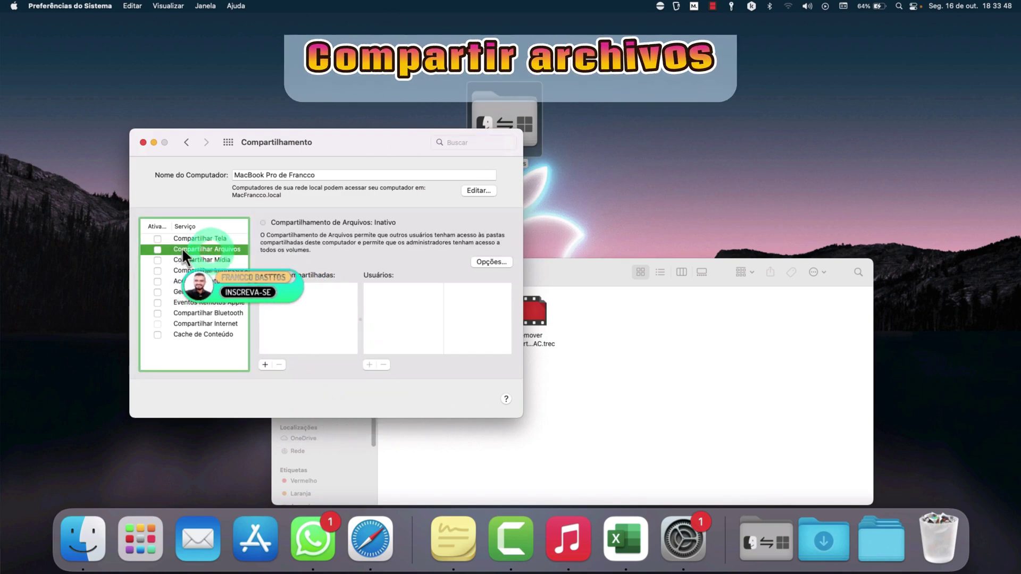
click(490, 262)
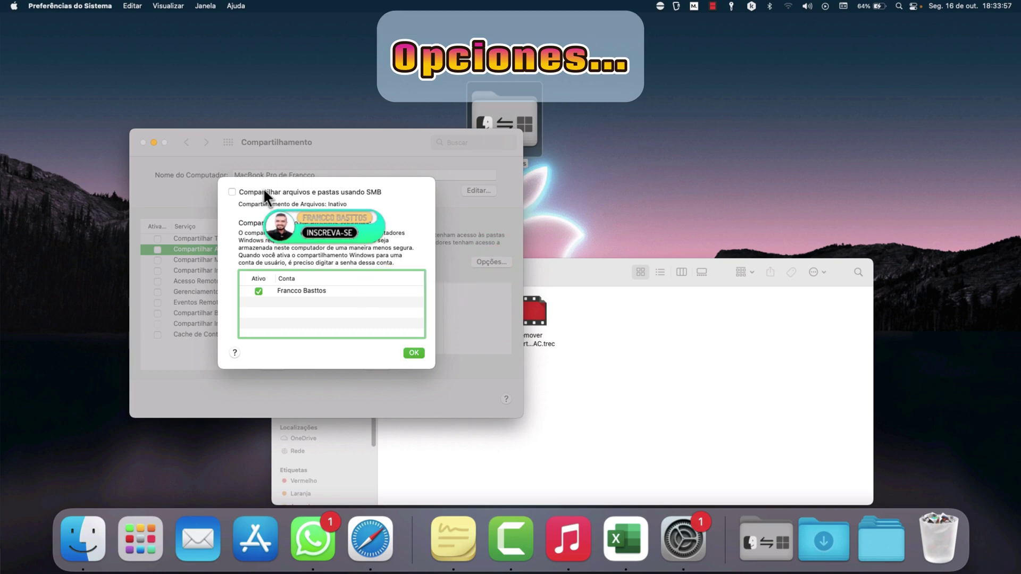
click(232, 192)
click(414, 353)
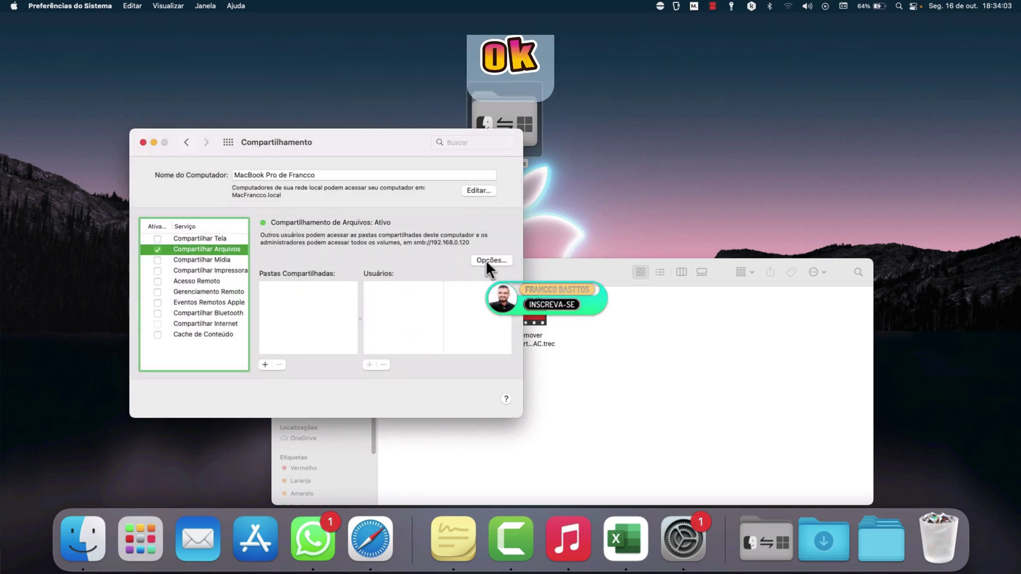
click(486, 260)
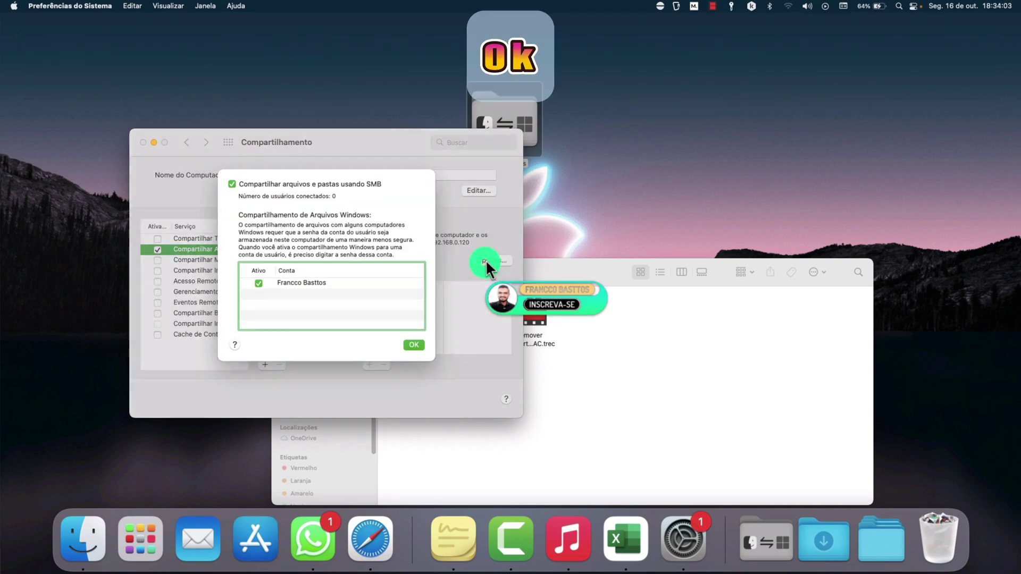
click(260, 291)
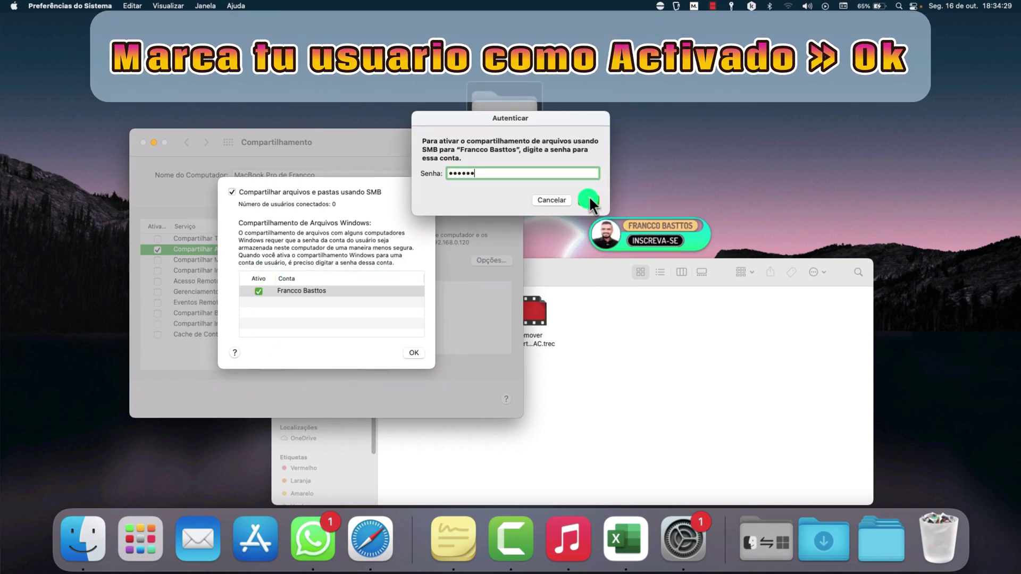
click(589, 196)
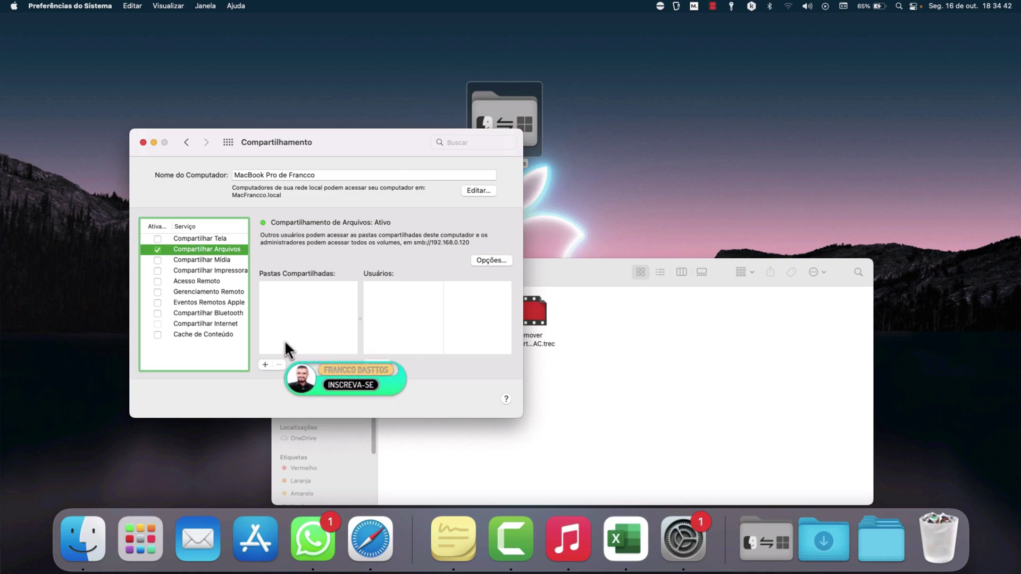
- Add the Documentos 'Mac Windows' folder to the shared folders and review account access
click(486, 108)
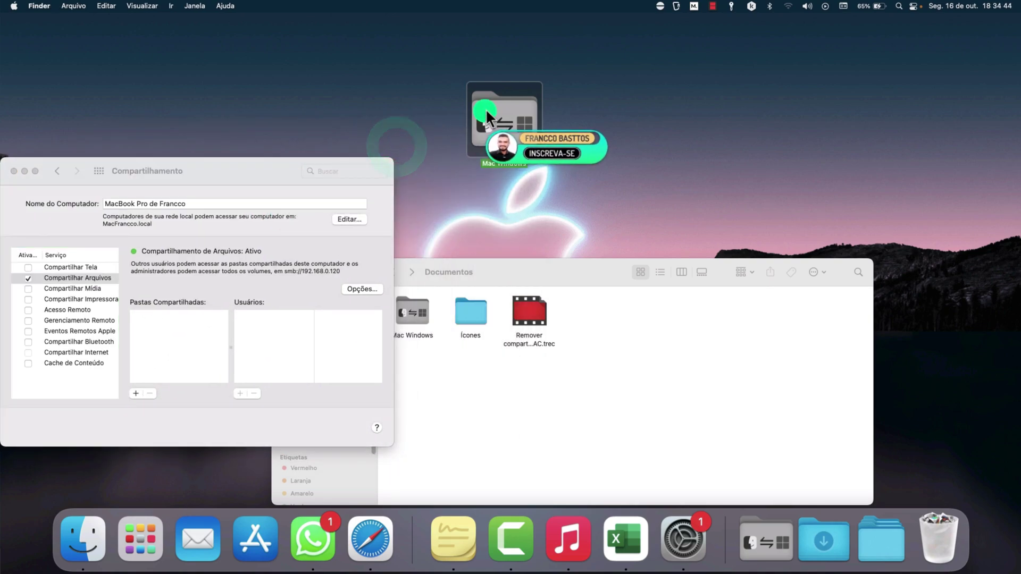
click(419, 302)
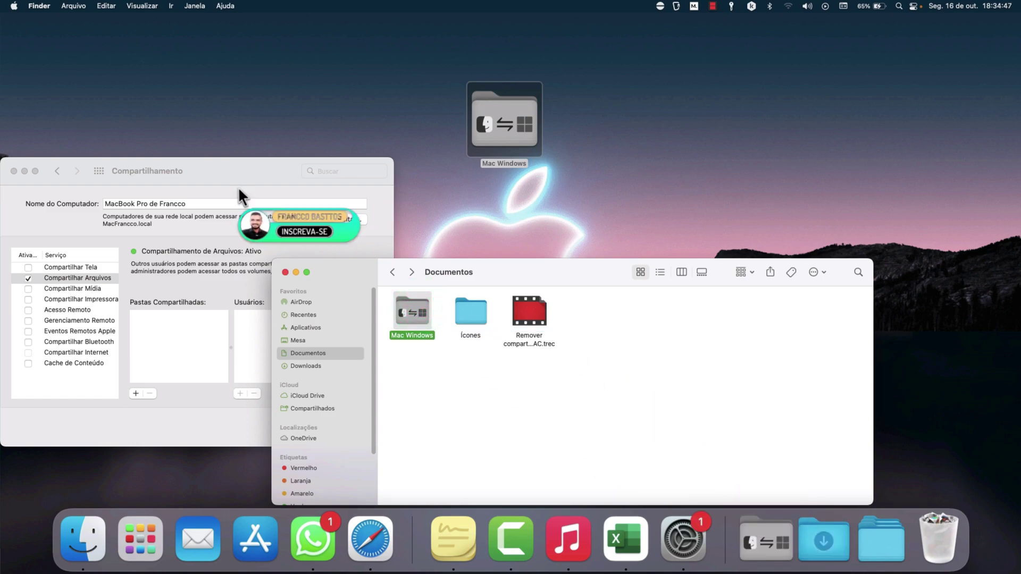
click(231, 169)
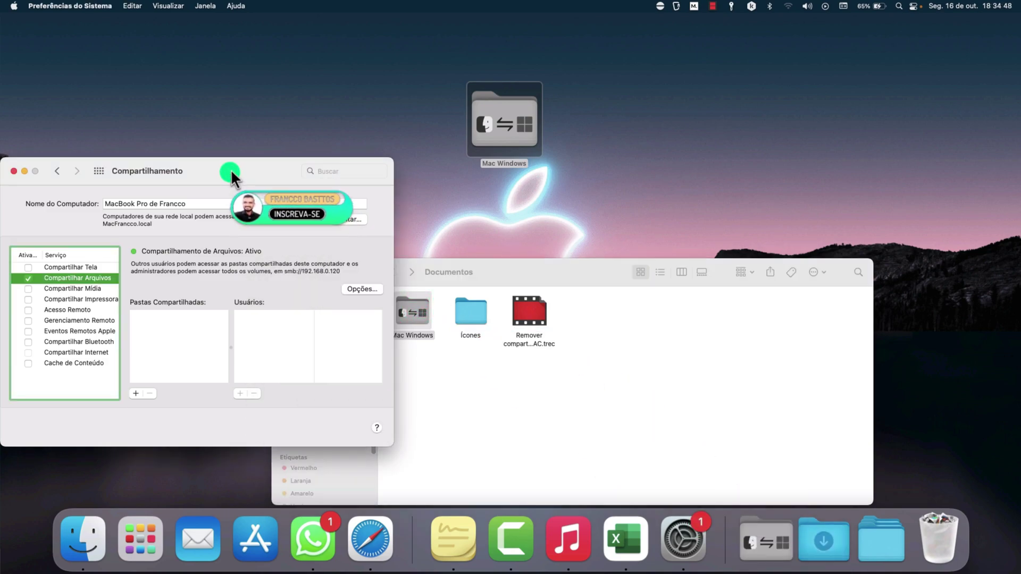
click(135, 393)
click(38, 253)
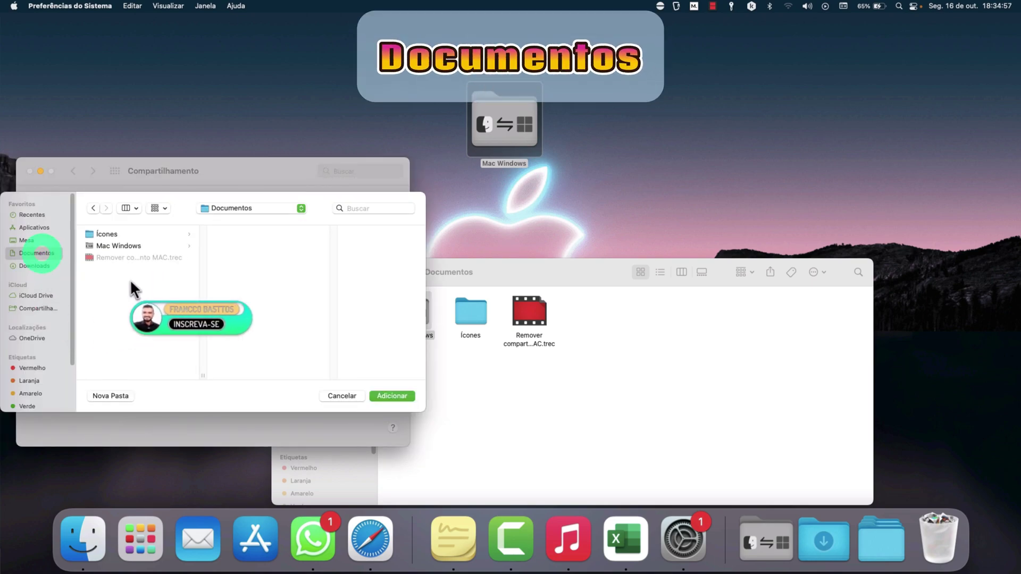
click(129, 247)
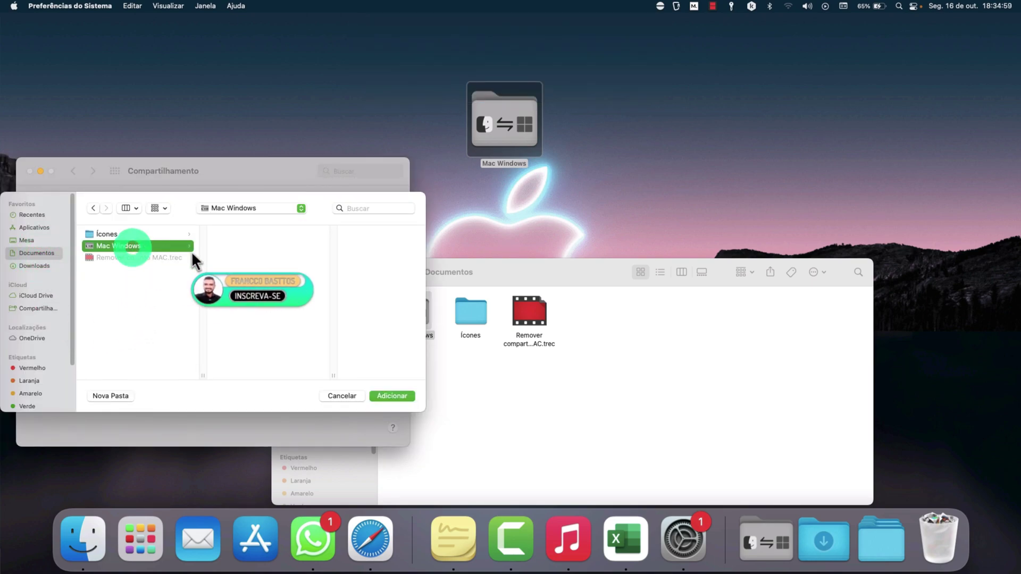
click(398, 396)
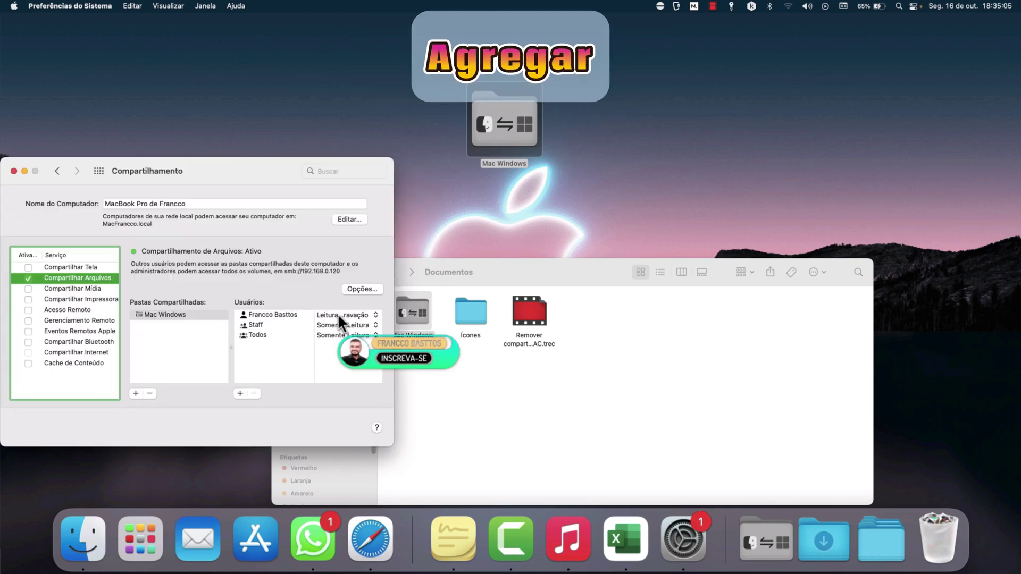
click(299, 315)
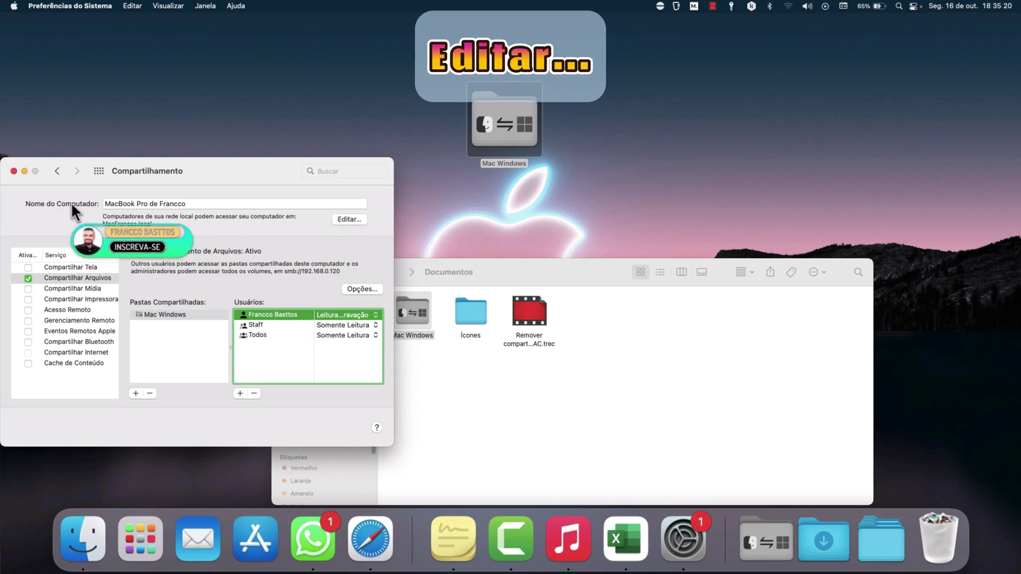
- Check the Local Hostname MacFrancco.local, close the editor, and select File Explorer's address bar on Windows
click(349, 219)
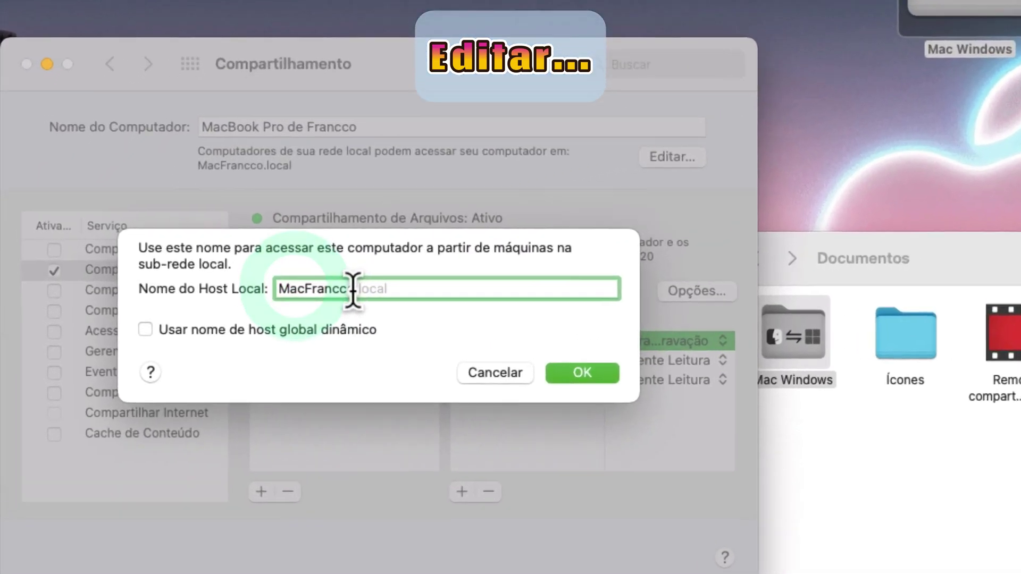
click(184, 288)
drag(378, 298, 456, 277)
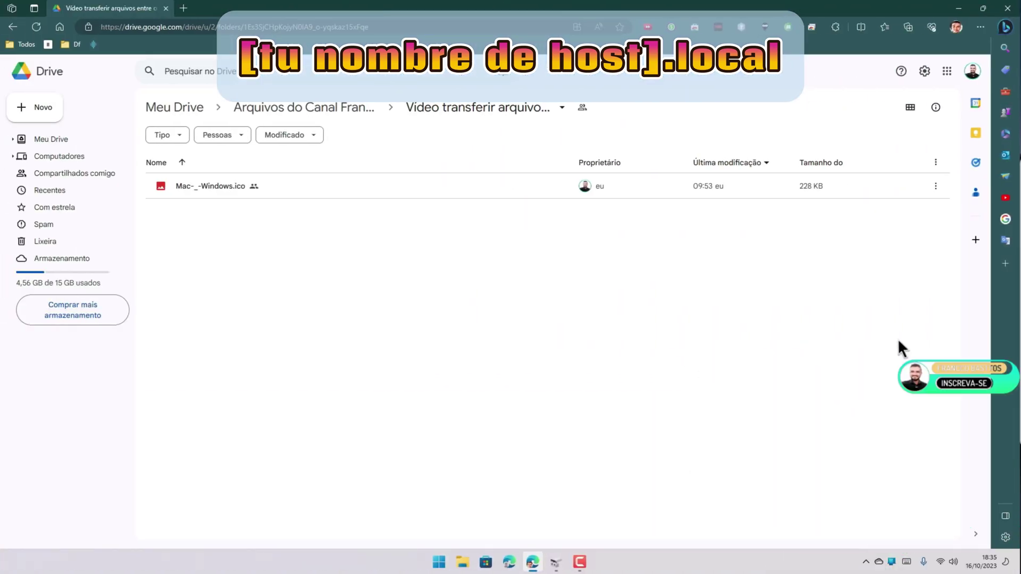
click(958, 8)
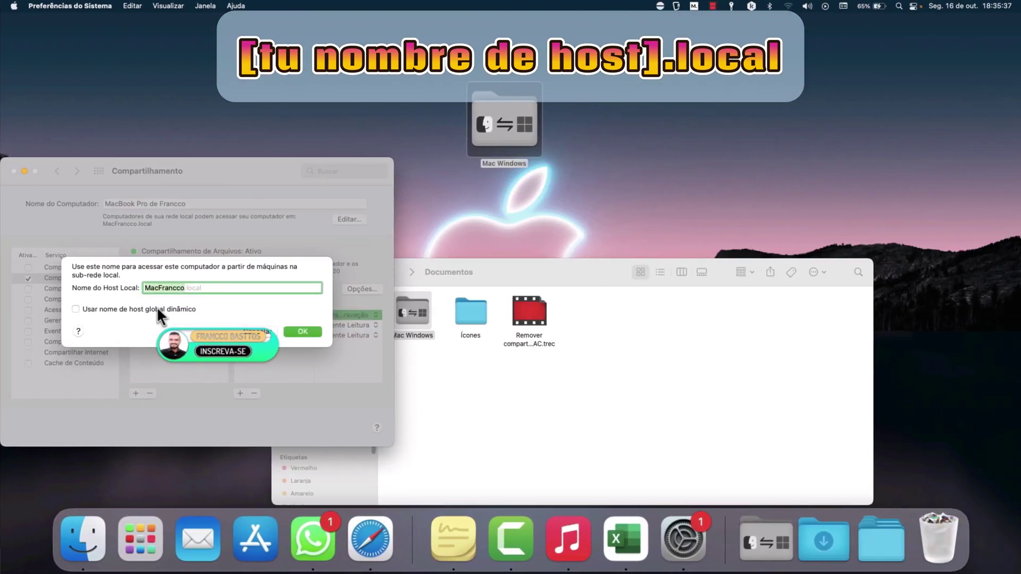
click(156, 287)
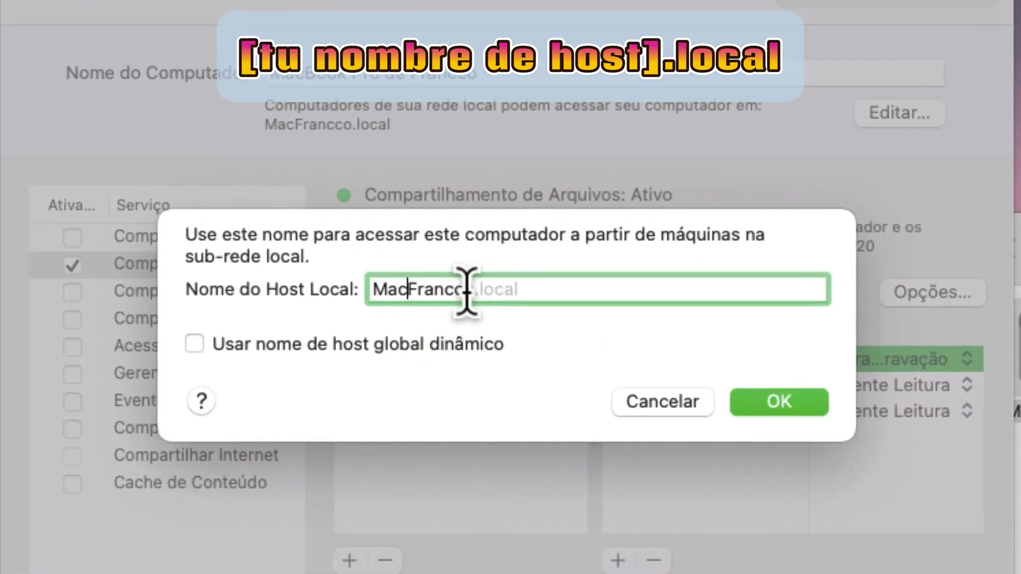
double_click(422, 291)
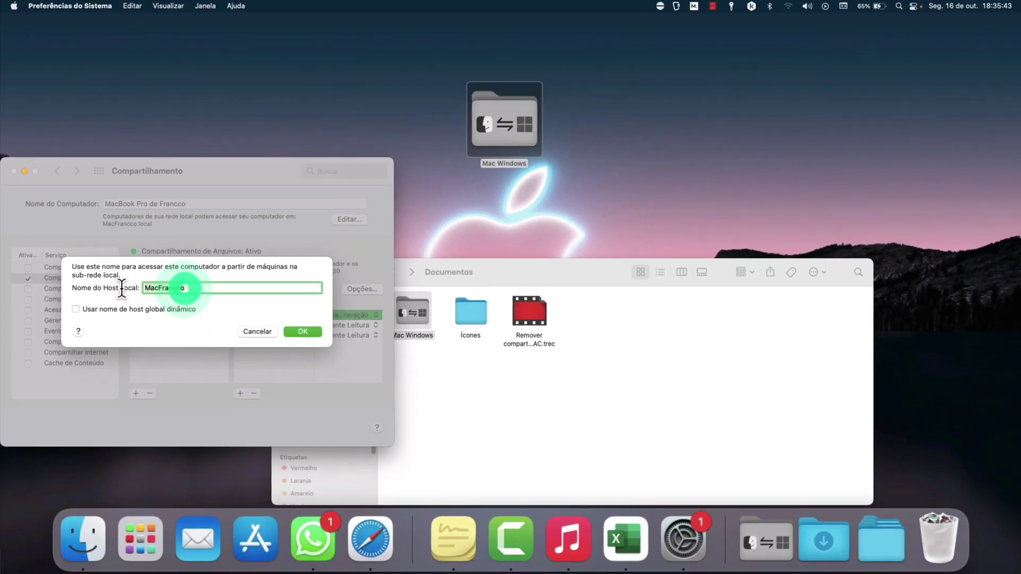
click(473, 355)
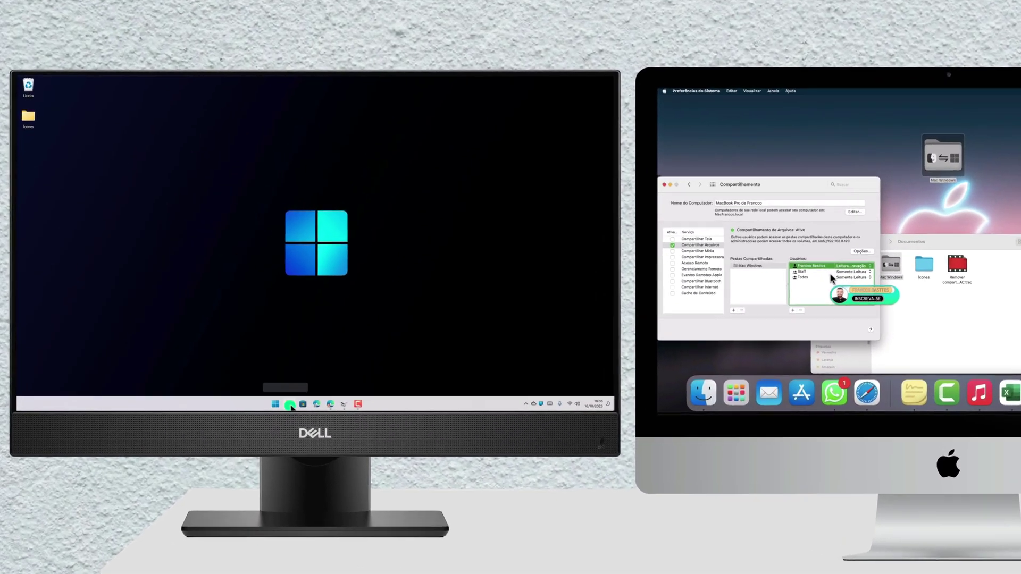
click(235, 358)
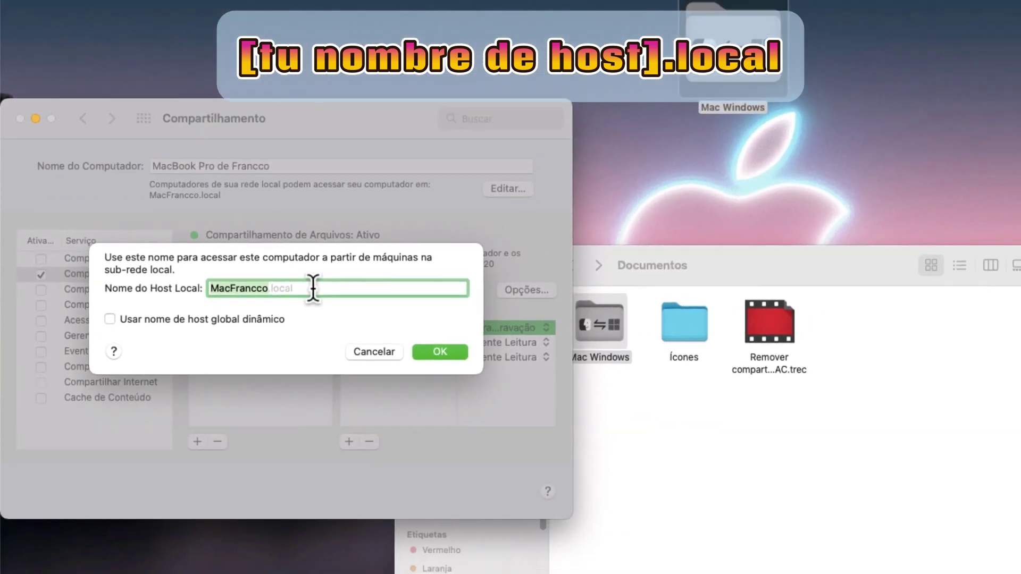
click(212, 54)
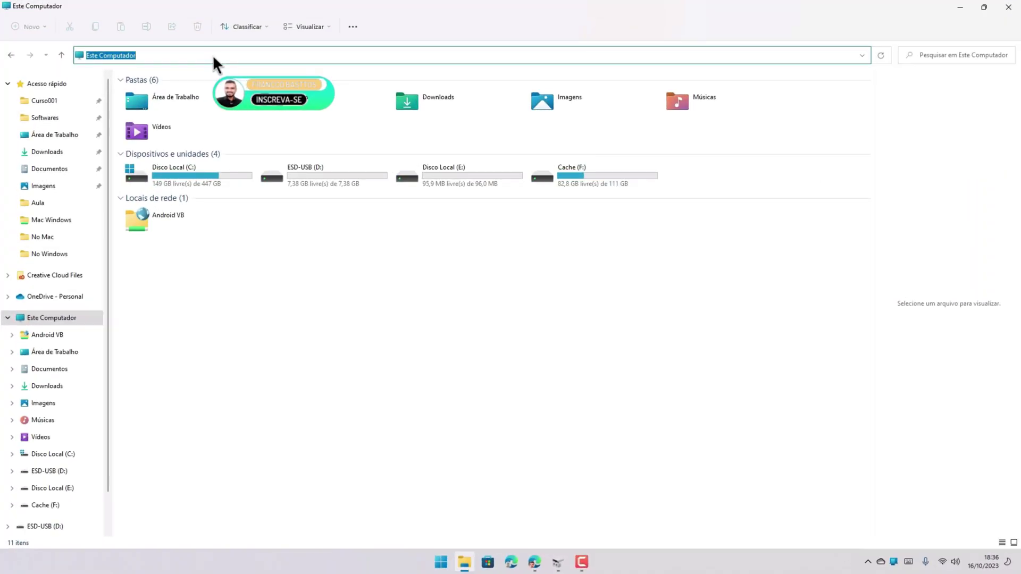
- Go to the network path \\MacFrancco.local in File Explorer
text(\\)
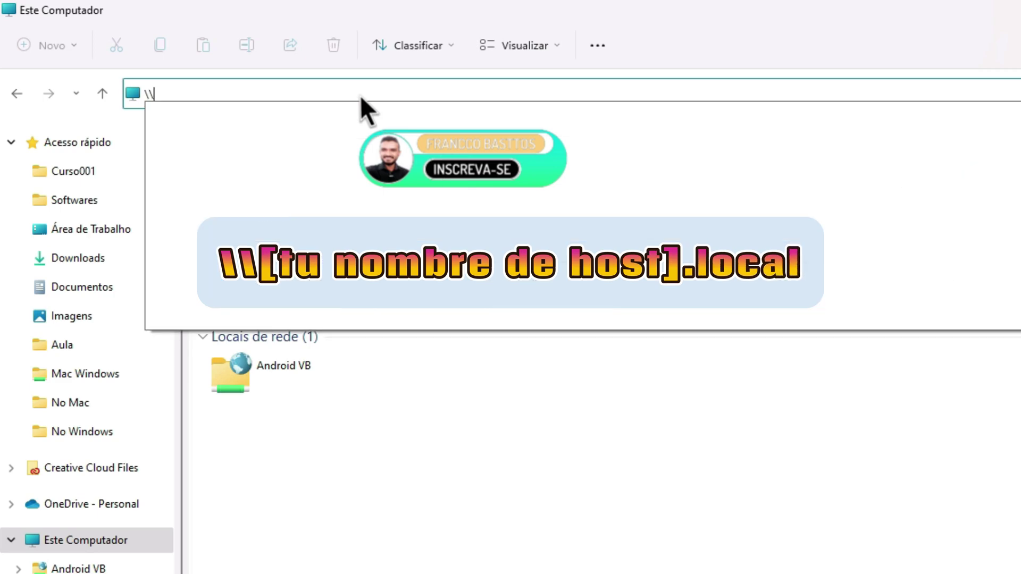
text(Ma)
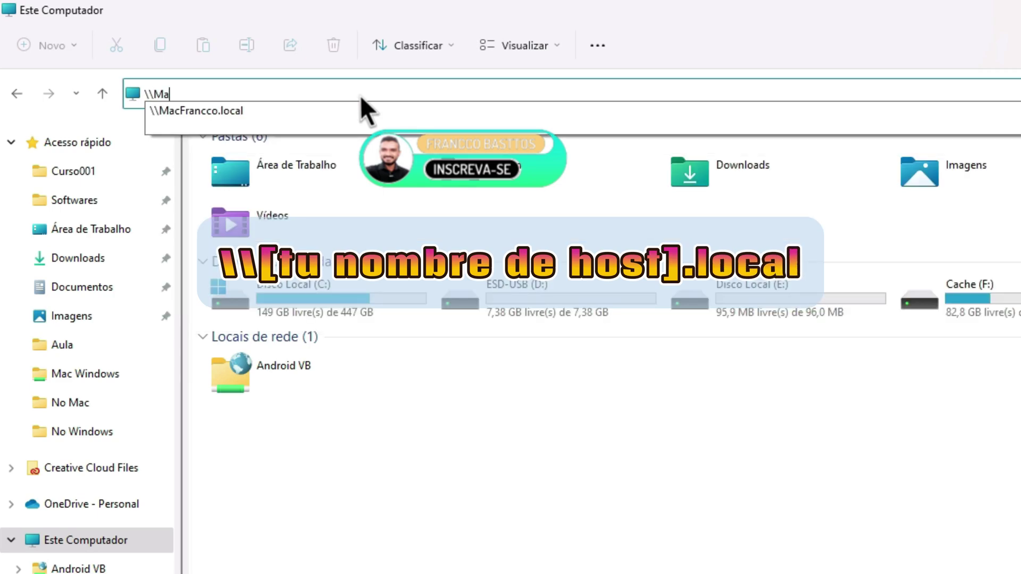
text(cFrancco.local)
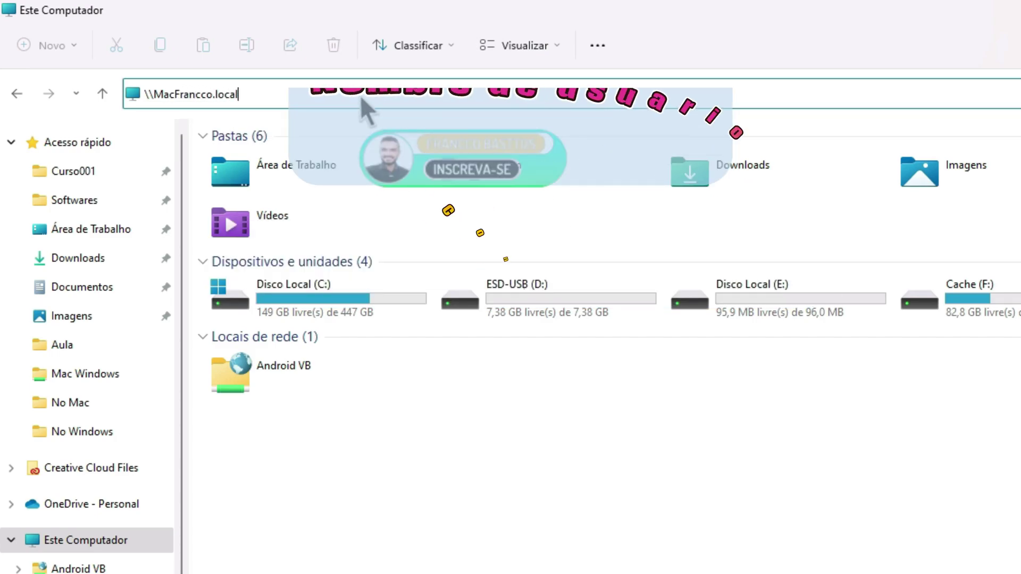
key(Return)
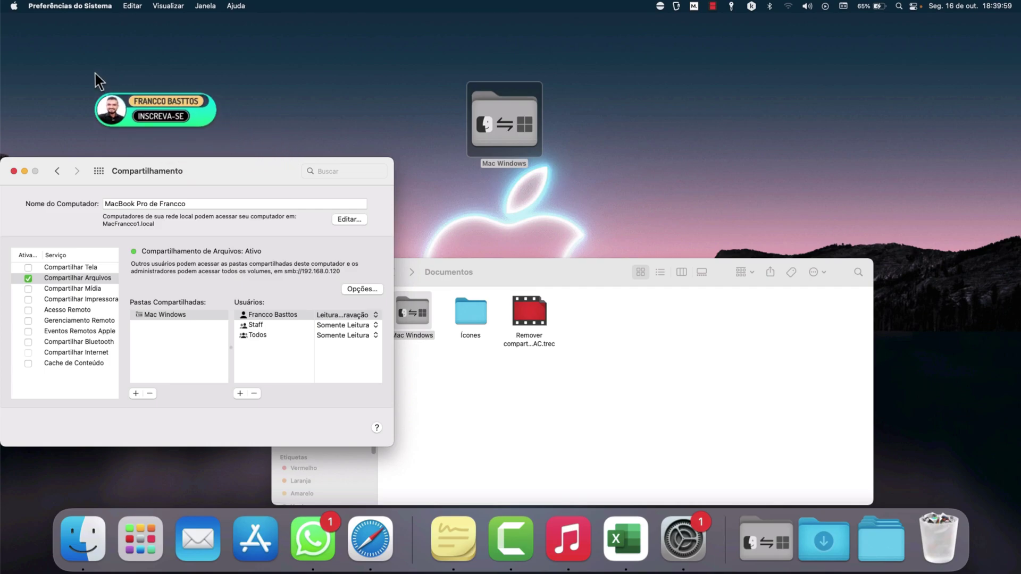
- Return System Preferences to Show All and enter the Mac account's user name in the credentials prompt
click(59, 170)
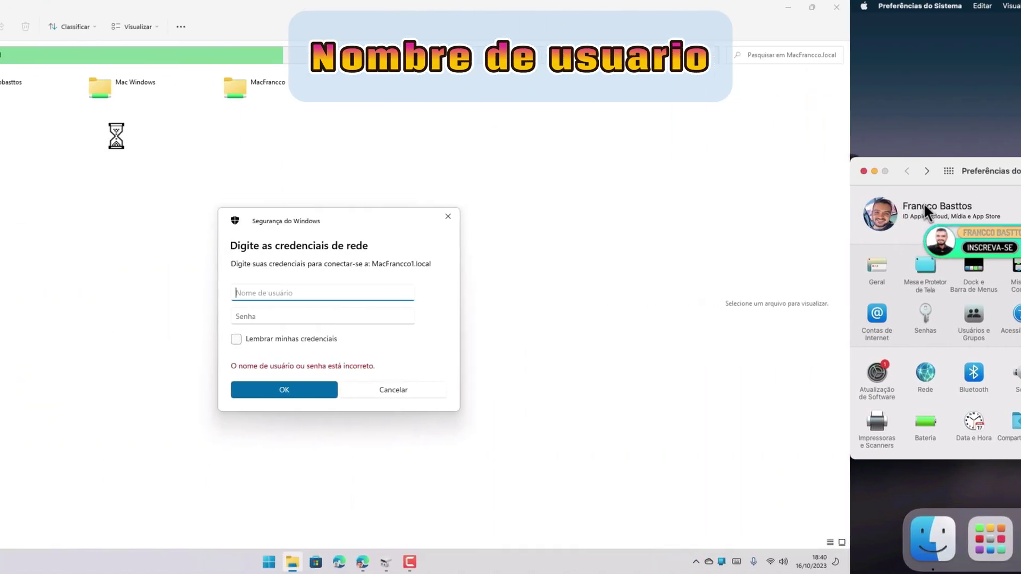
text(Francco Basttos)
key(Tab)
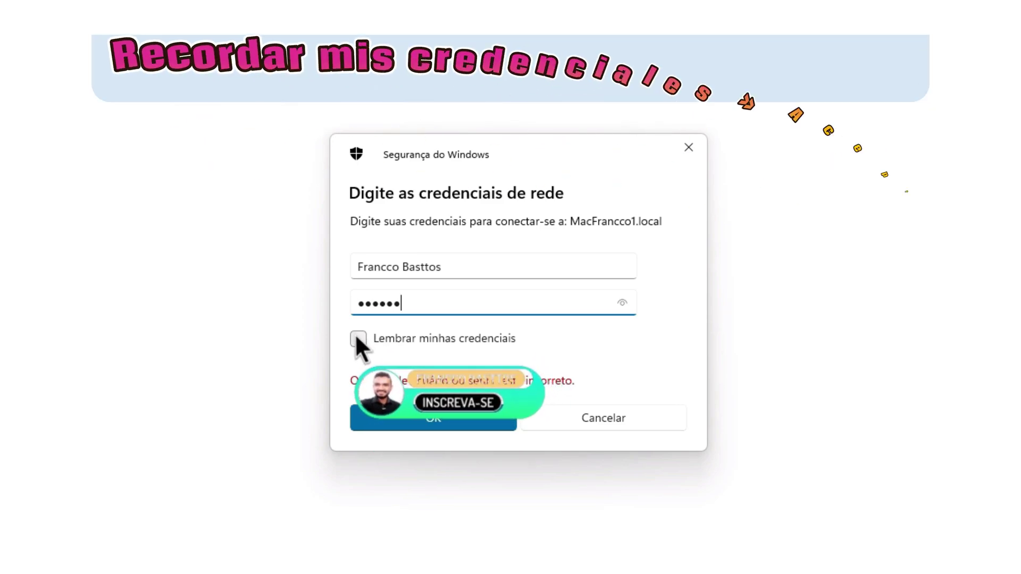
- Save the network credentials and connect to MacFrancco.local
click(358, 338)
click(458, 415)
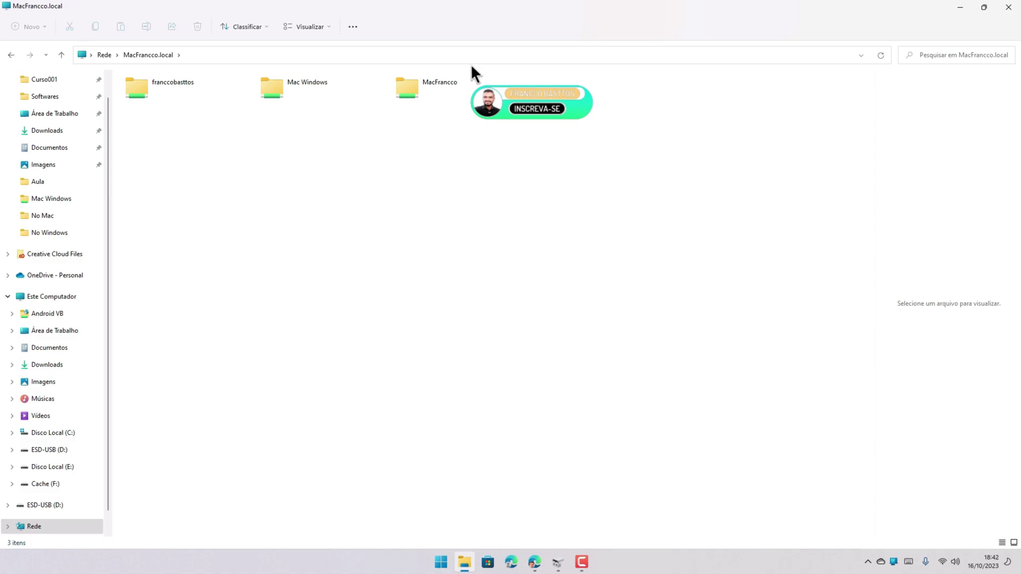
- Alt-drag the Mac Windows share onto the Windows desktop as a shortcut, then close Explorer
click(301, 85)
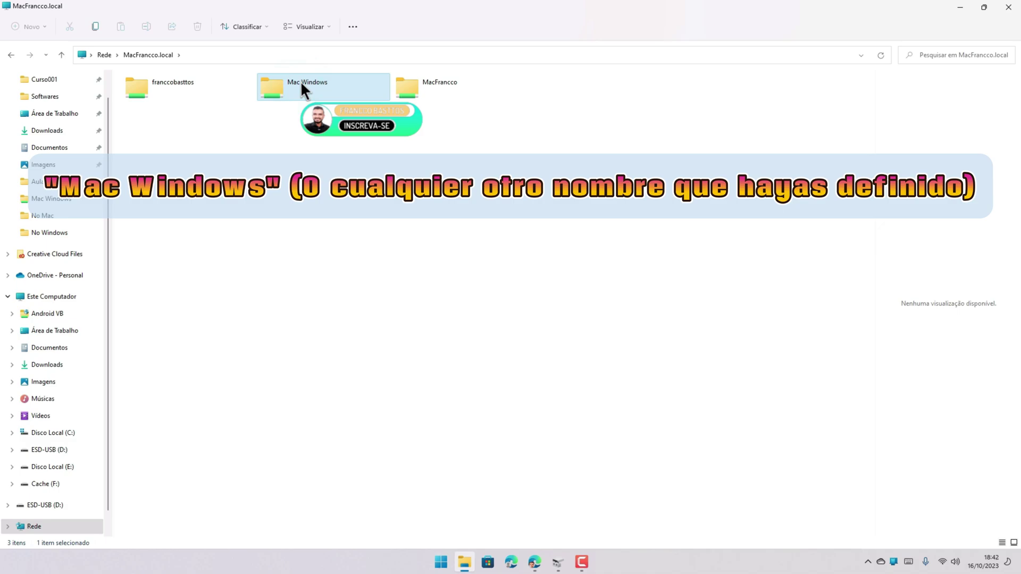
click(984, 7)
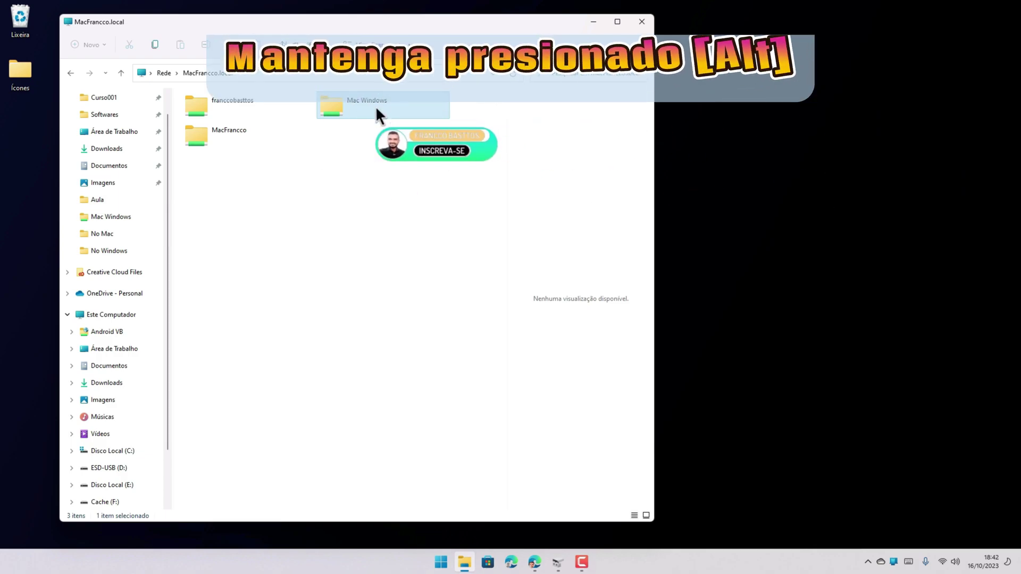
drag(376, 106, 83, 162)
key(alt)
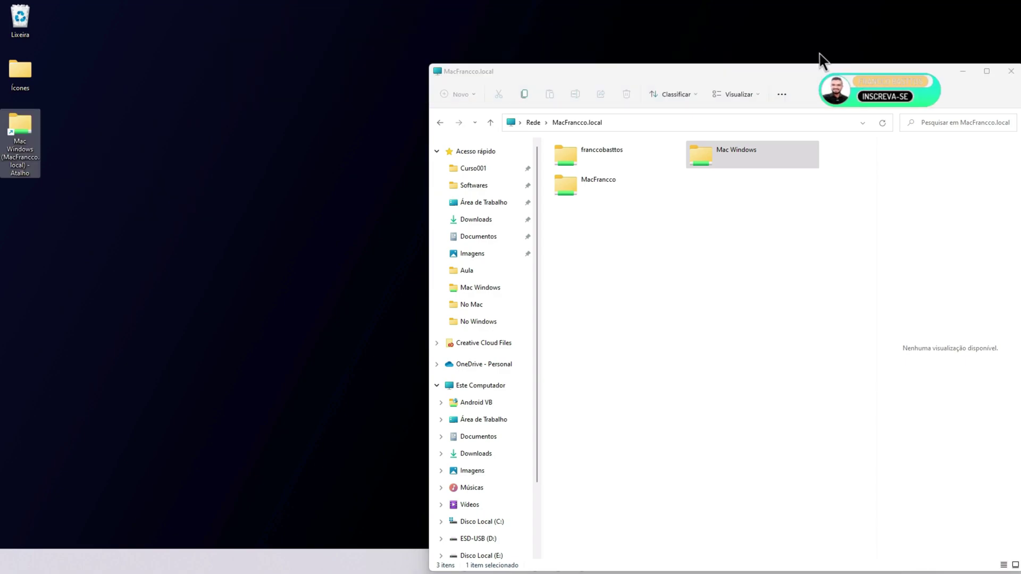
click(1009, 73)
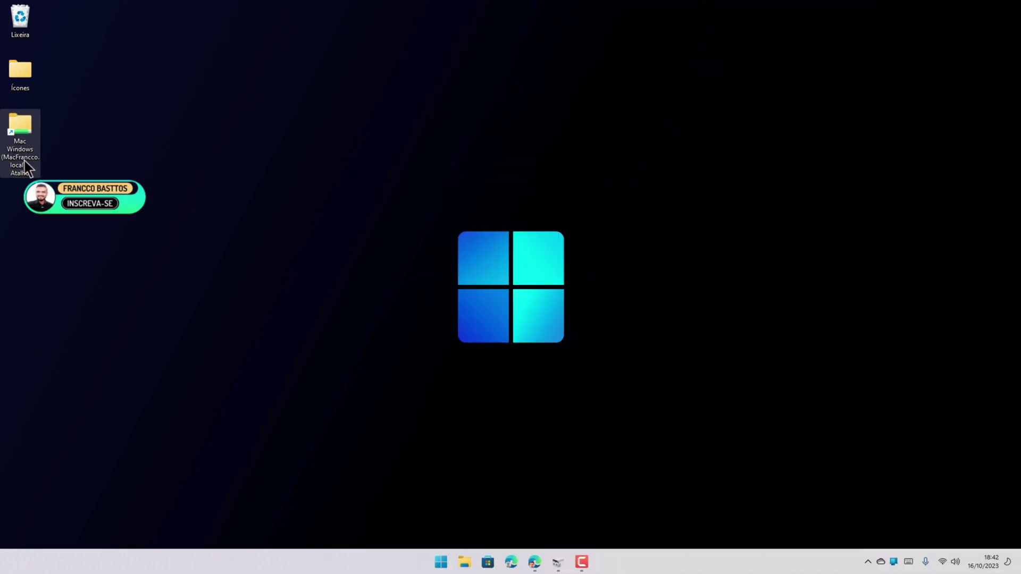
- Strip '(MacFrancco.local) - Atalho' from the shortcut name and move it to the top centre
click(31, 147)
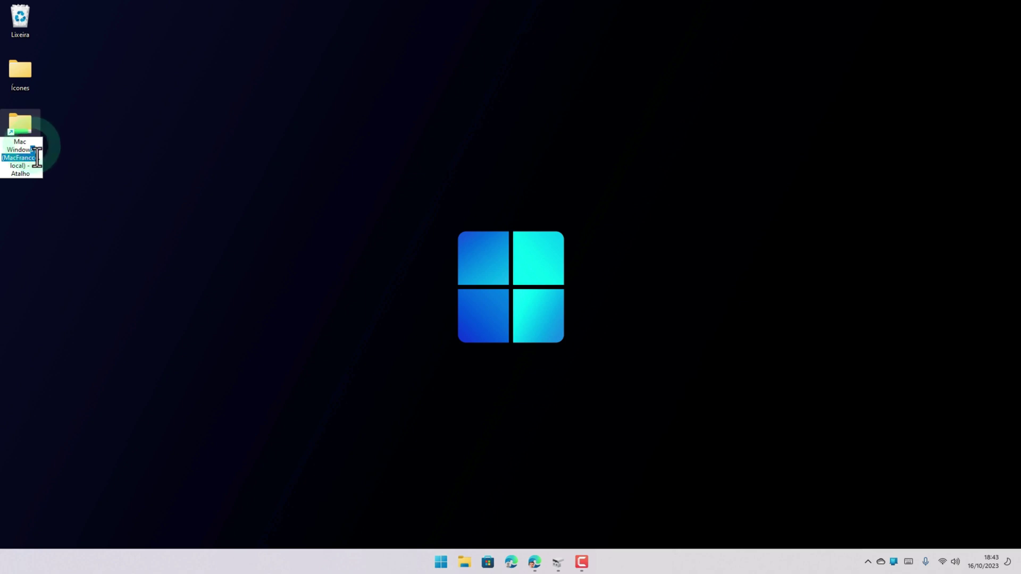
click(33, 150)
drag(40, 167, 42, 175)
key(BackSpace)
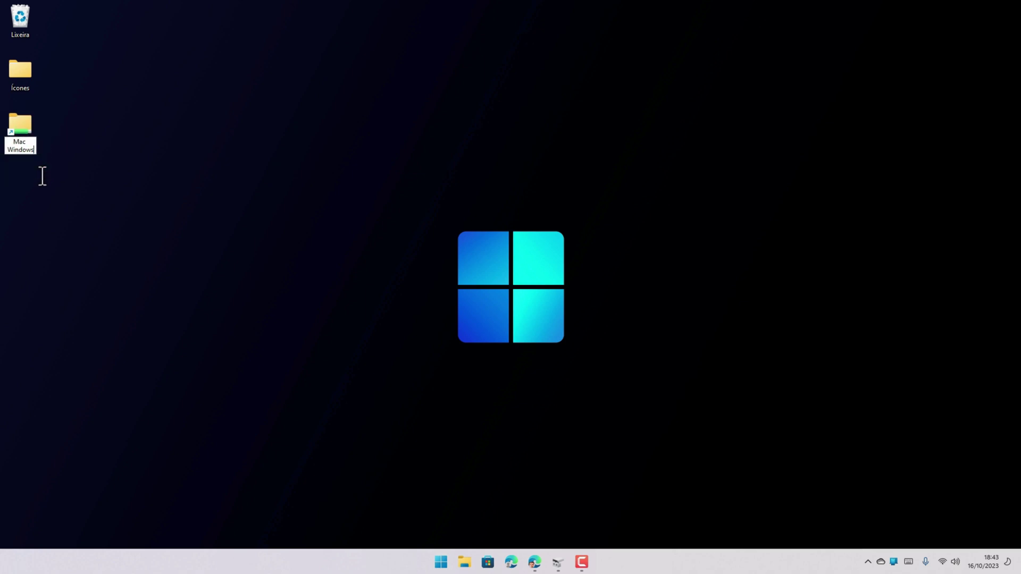
key(Return)
drag(23, 132, 525, 66)
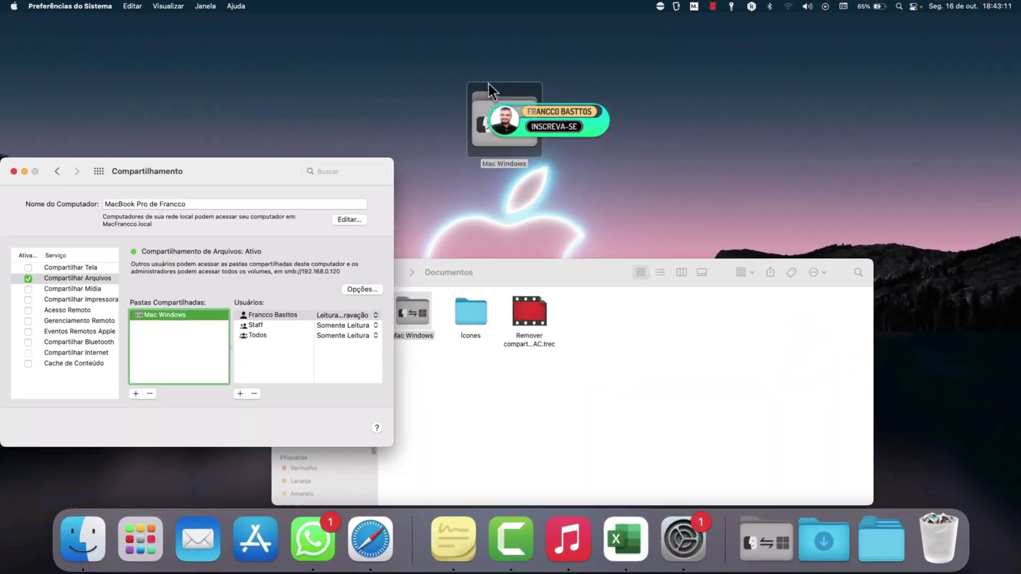
drag(724, 127, 762, 187)
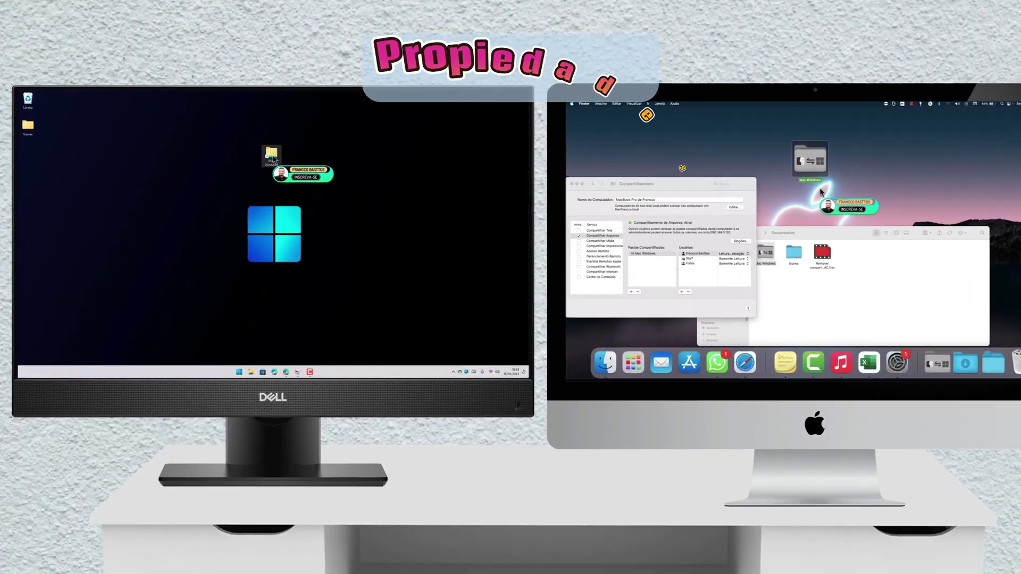
- Set the Mac Windows shortcut's icon to Mac-_-Windows.ico in Propriedades and apply it
right_click(269, 153)
mouse_move(288, 260)
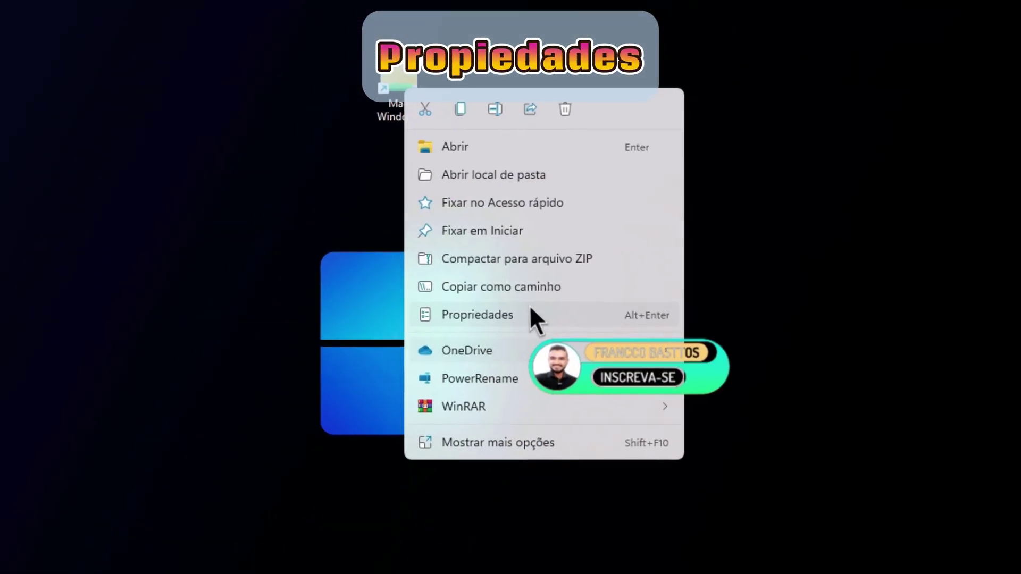
click(585, 276)
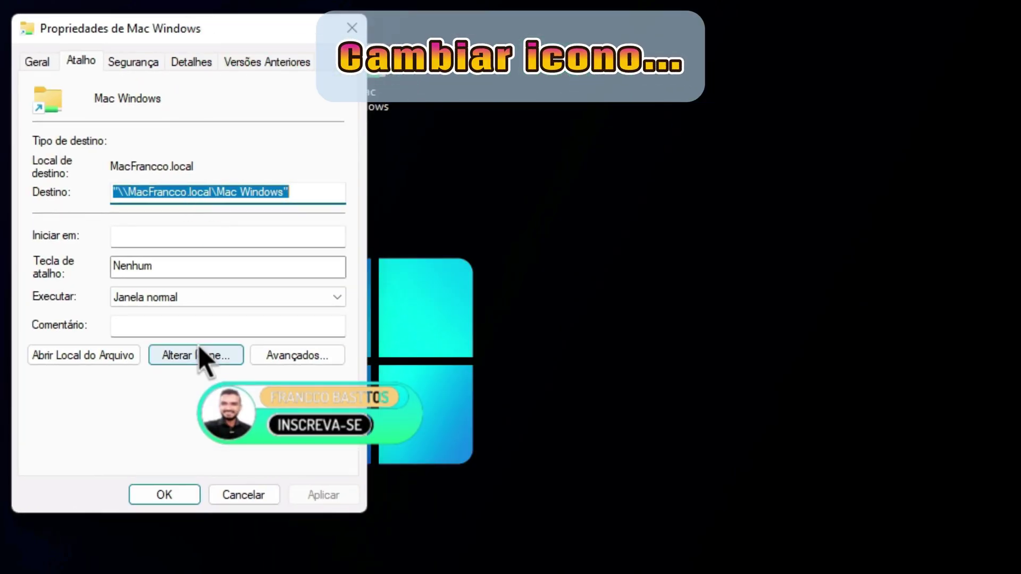
click(202, 355)
click(320, 175)
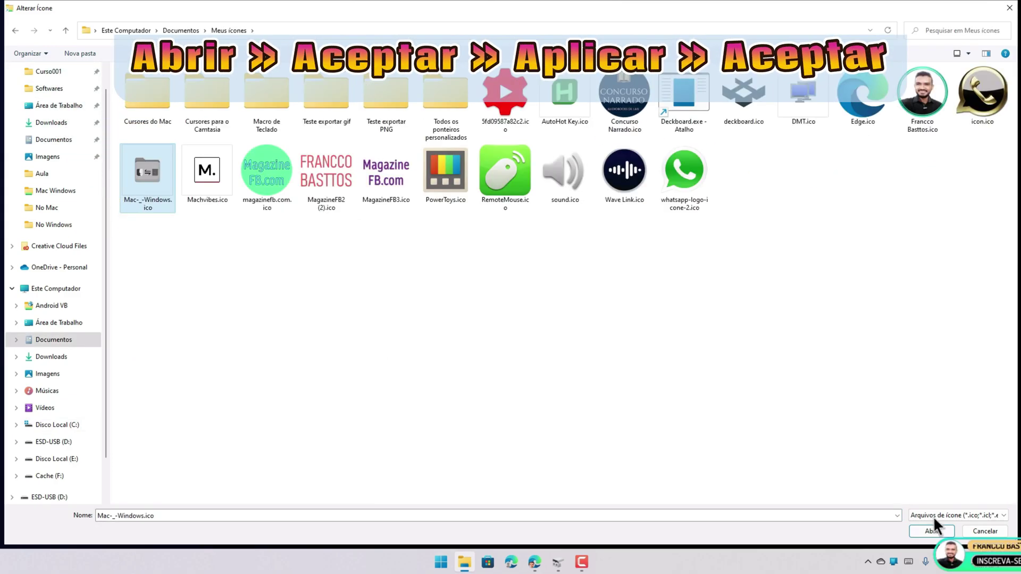
click(933, 529)
click(305, 397)
click(322, 496)
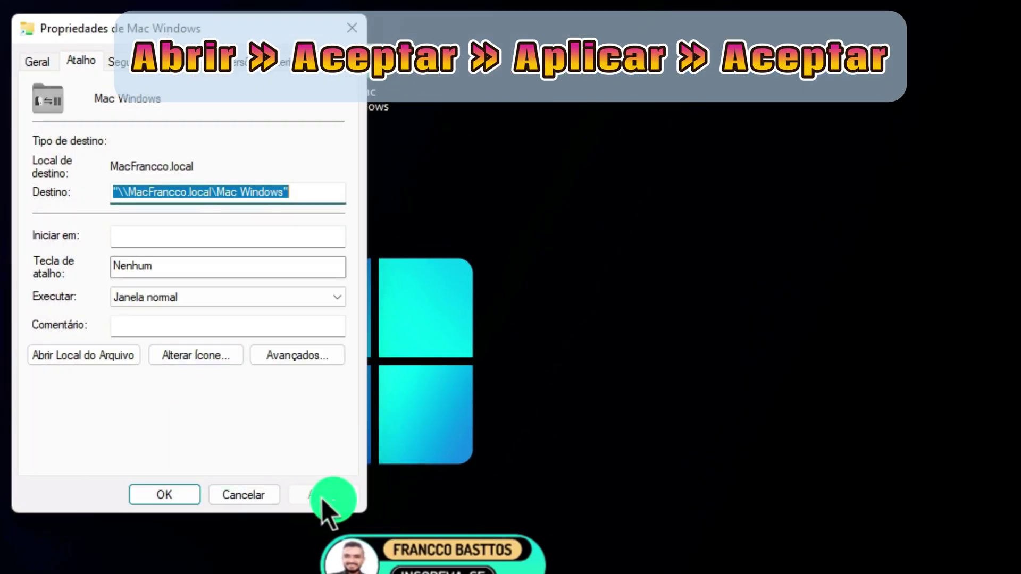
click(190, 494)
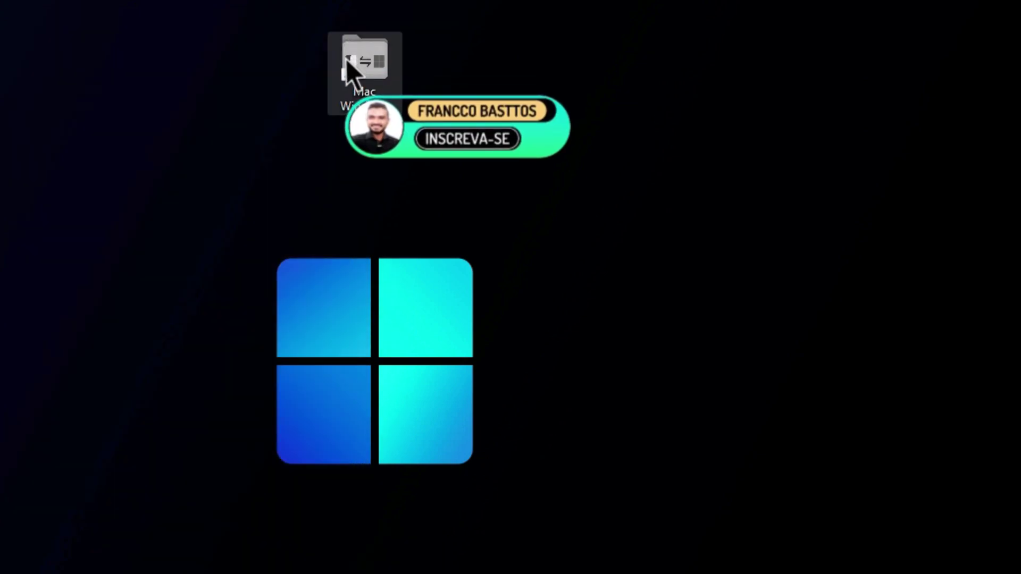
- Refresh the desktop, pin the Mac Windows shortcut to Start, and check it in the Start menu
right_click(664, 55)
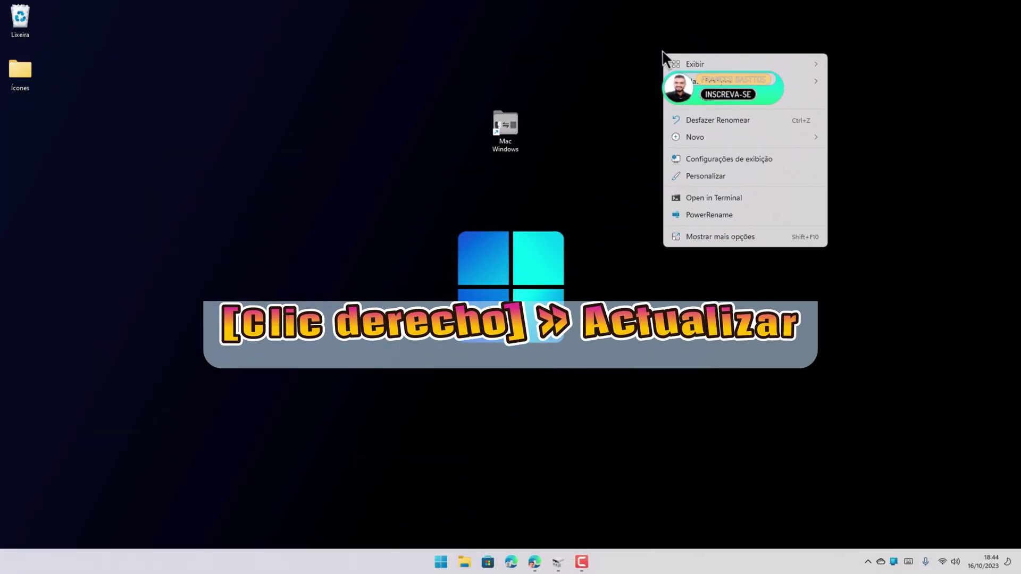
click(713, 99)
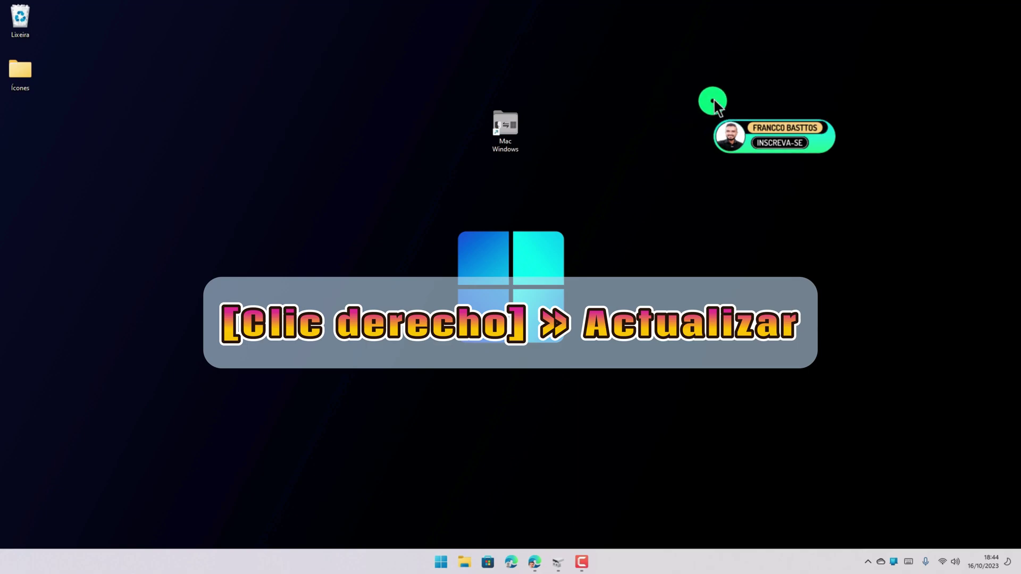
right_click(505, 125)
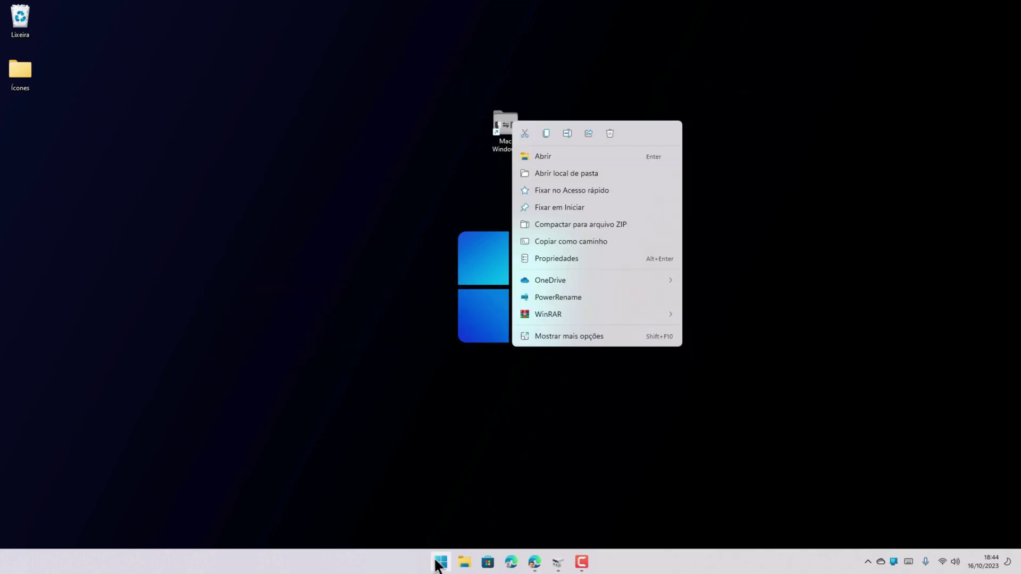
click(441, 562)
click(441, 562)
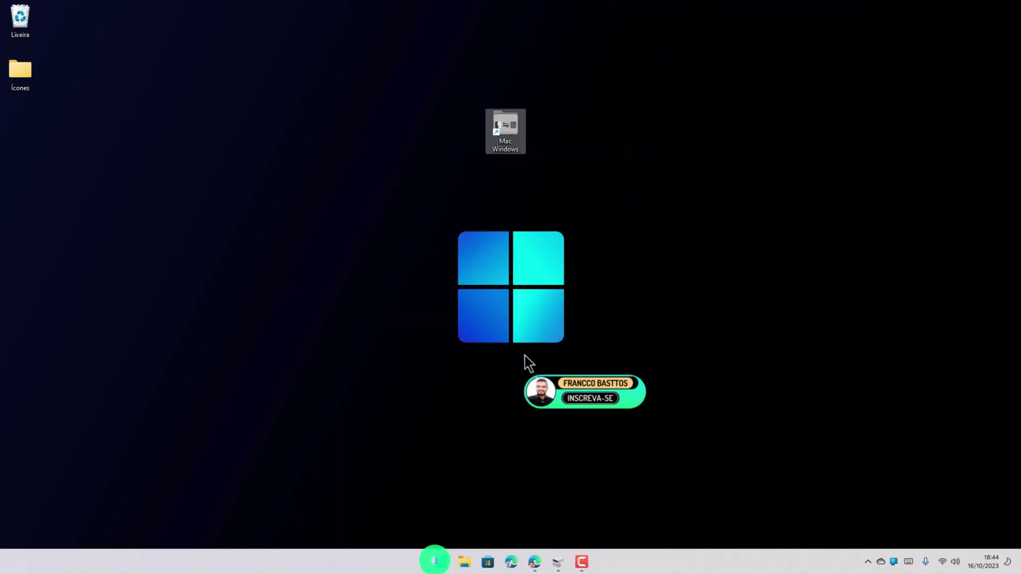
right_click(515, 133)
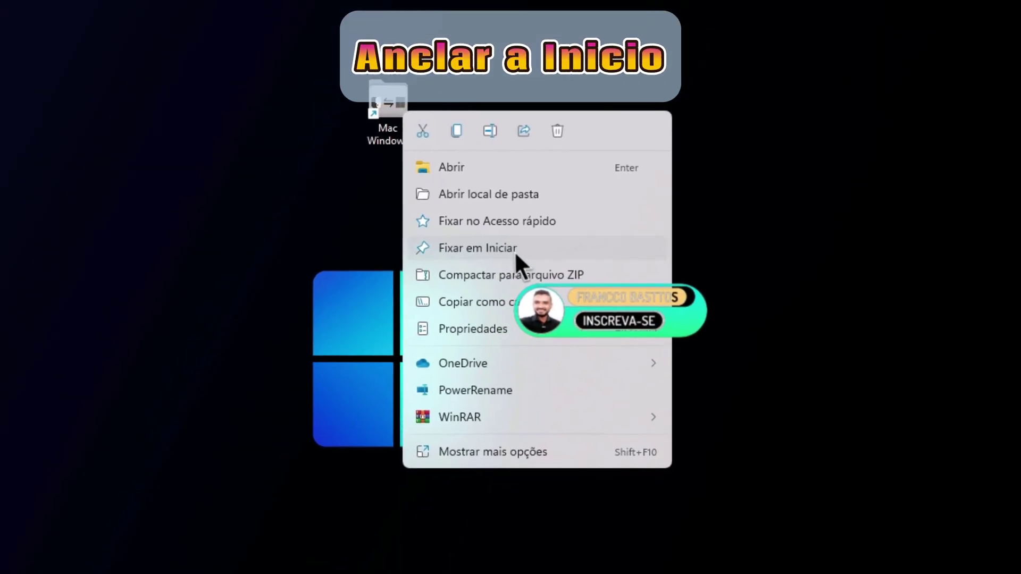
click(514, 251)
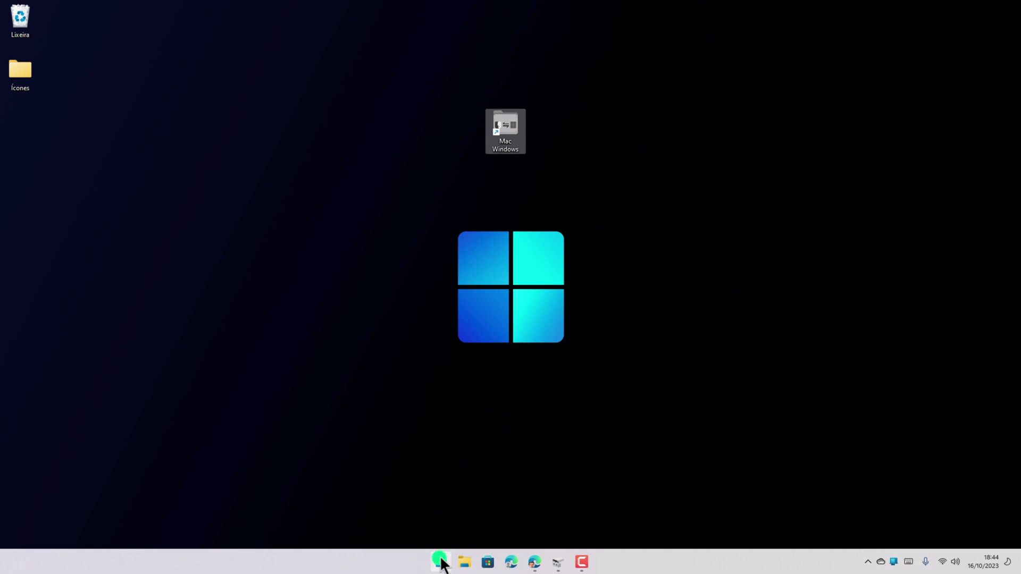
click(441, 562)
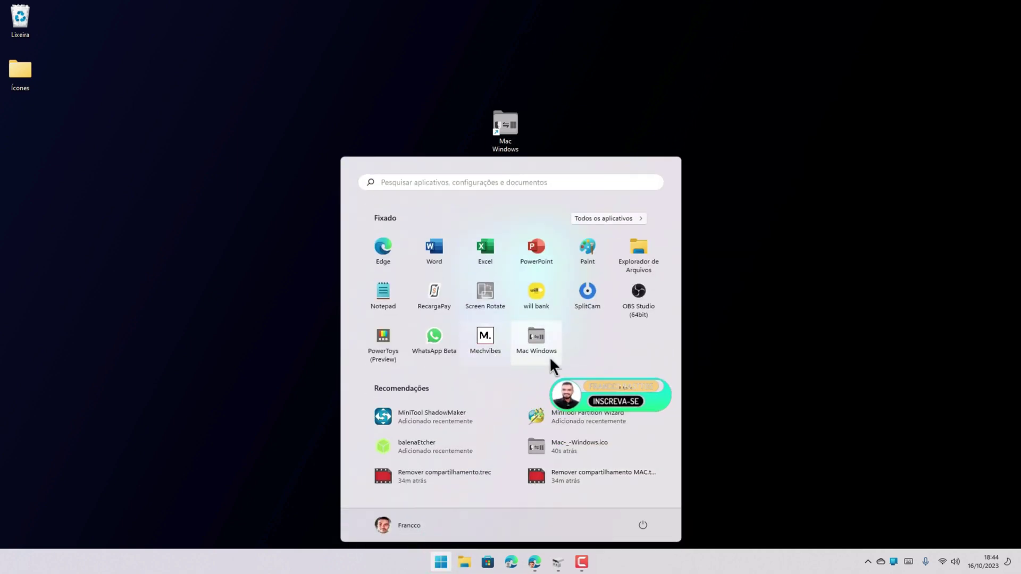
- Dismiss the Start menu after confirming Mac Windows appears among the pinned apps
click(907, 283)
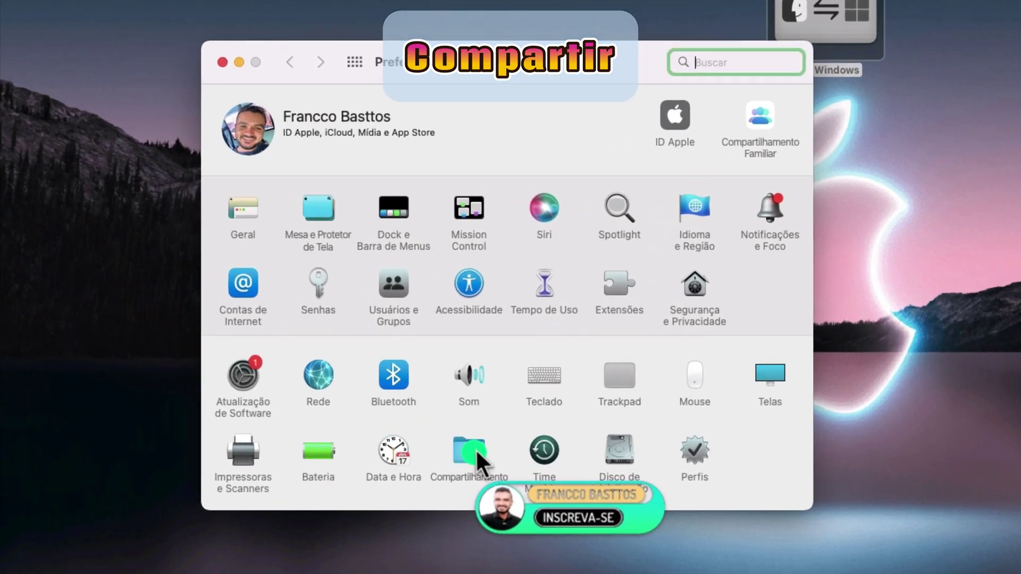
- Open the Compartilhamento pane and select Mac Windows under Pastas Compartilhadas
click(382, 418)
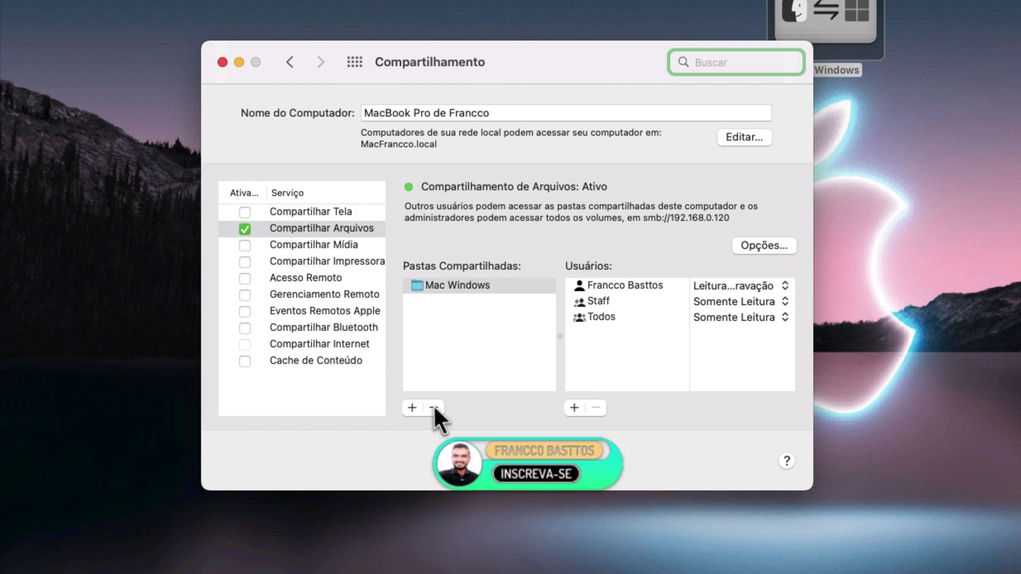
click(445, 284)
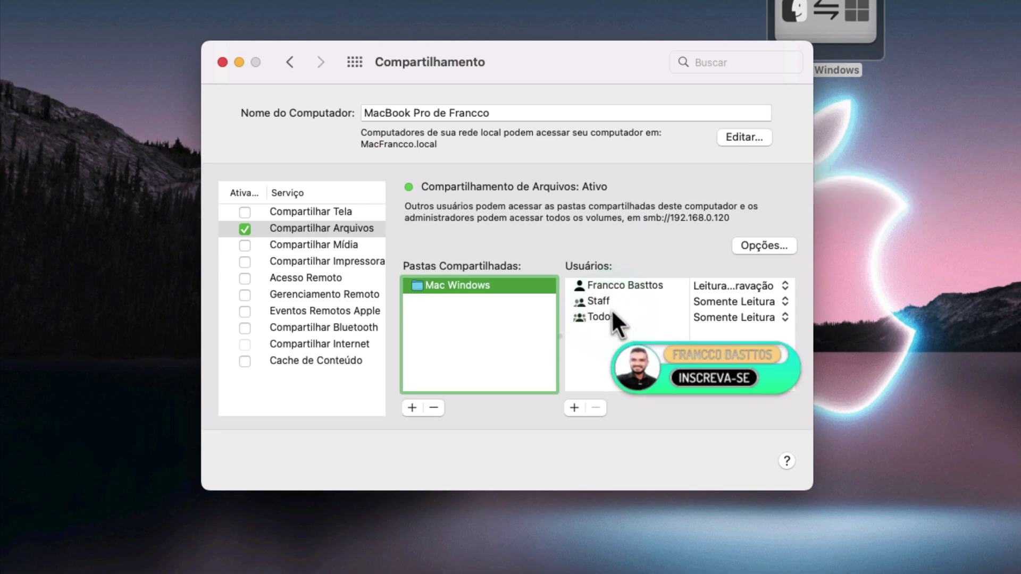
- Uncheck 'Compartilhar arquivos e pastas usando SMB' in Opções, then test the Mac Windows shortcut on Windows
click(755, 245)
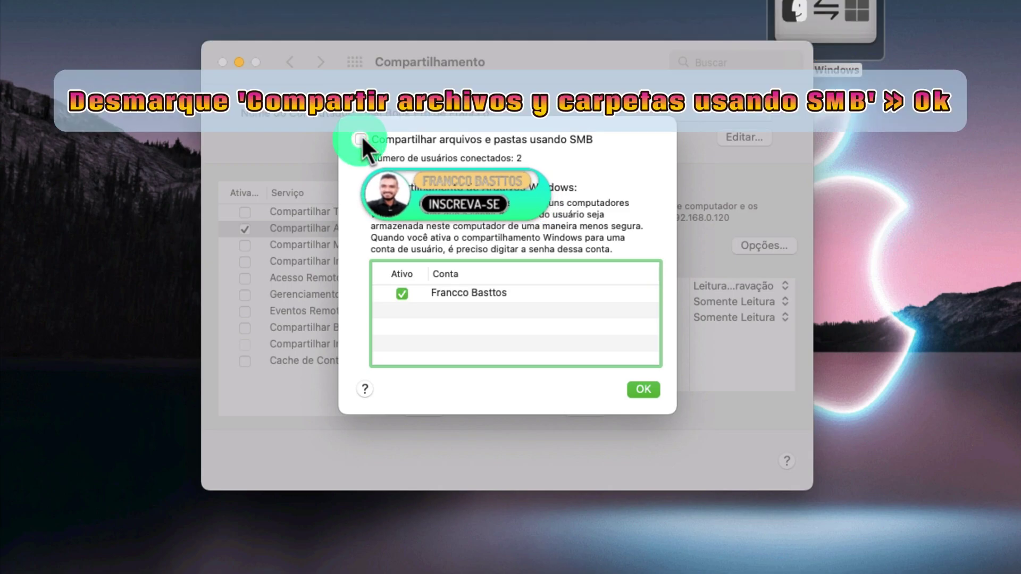
click(362, 138)
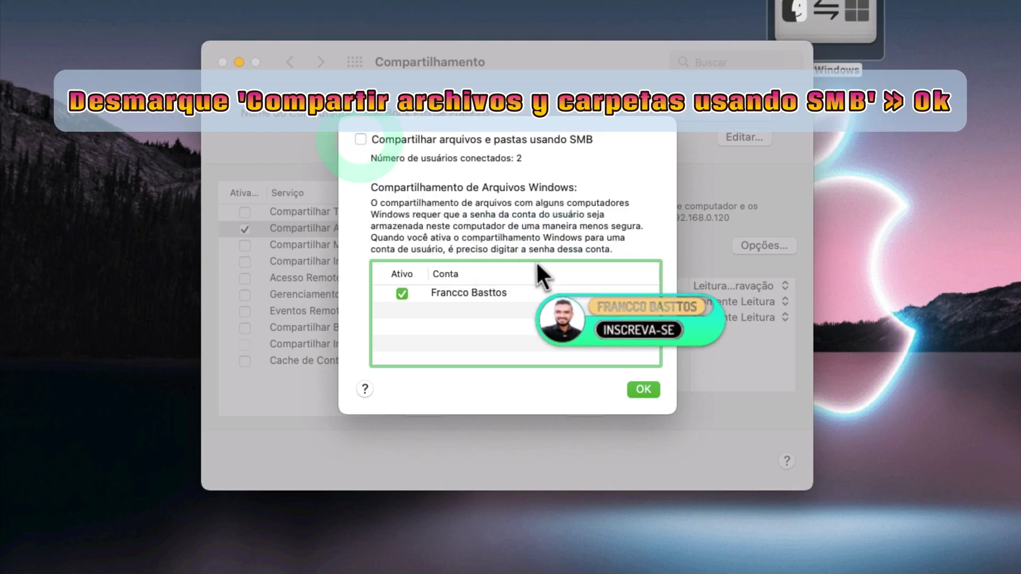
click(650, 387)
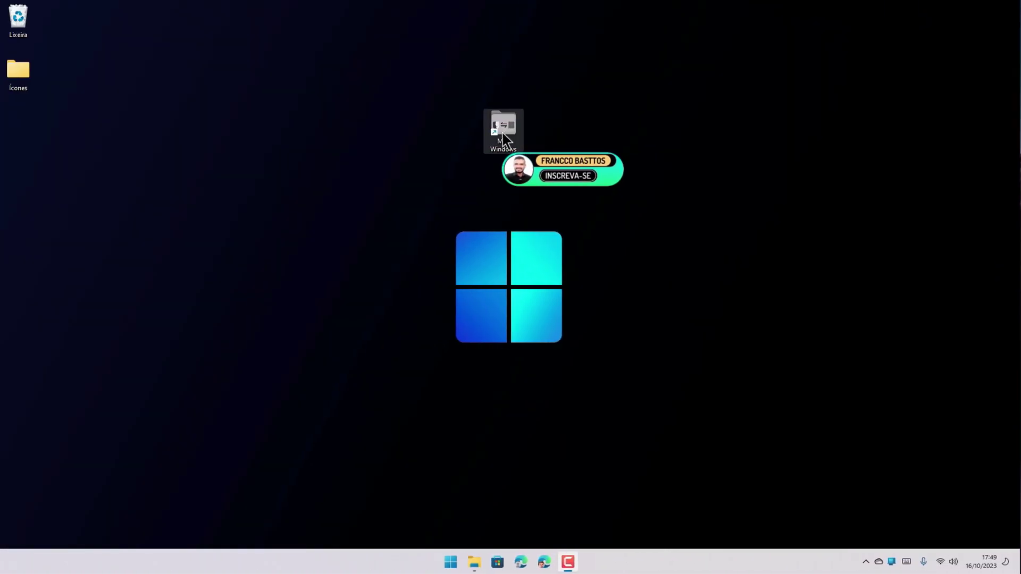
double_click(503, 133)
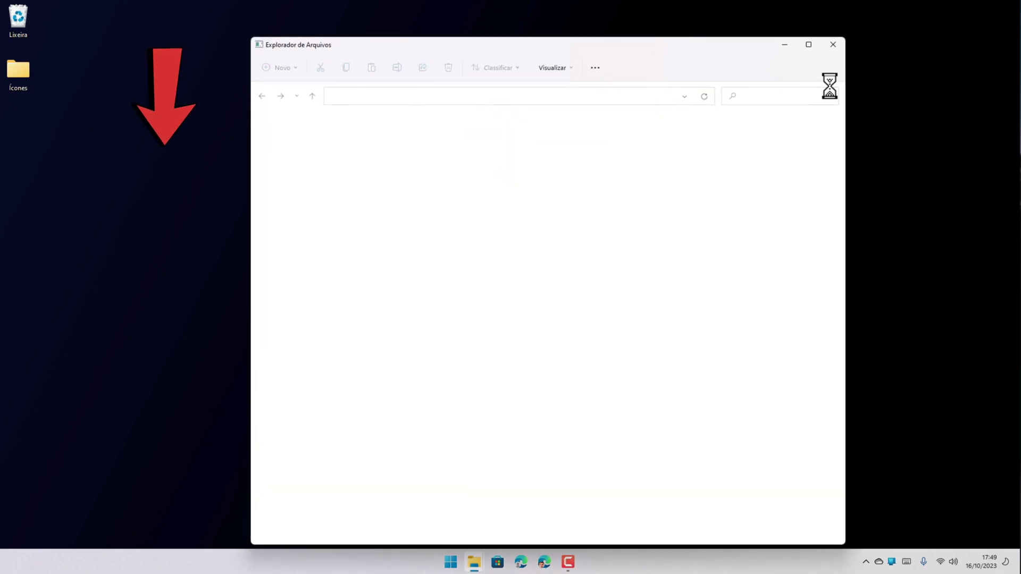